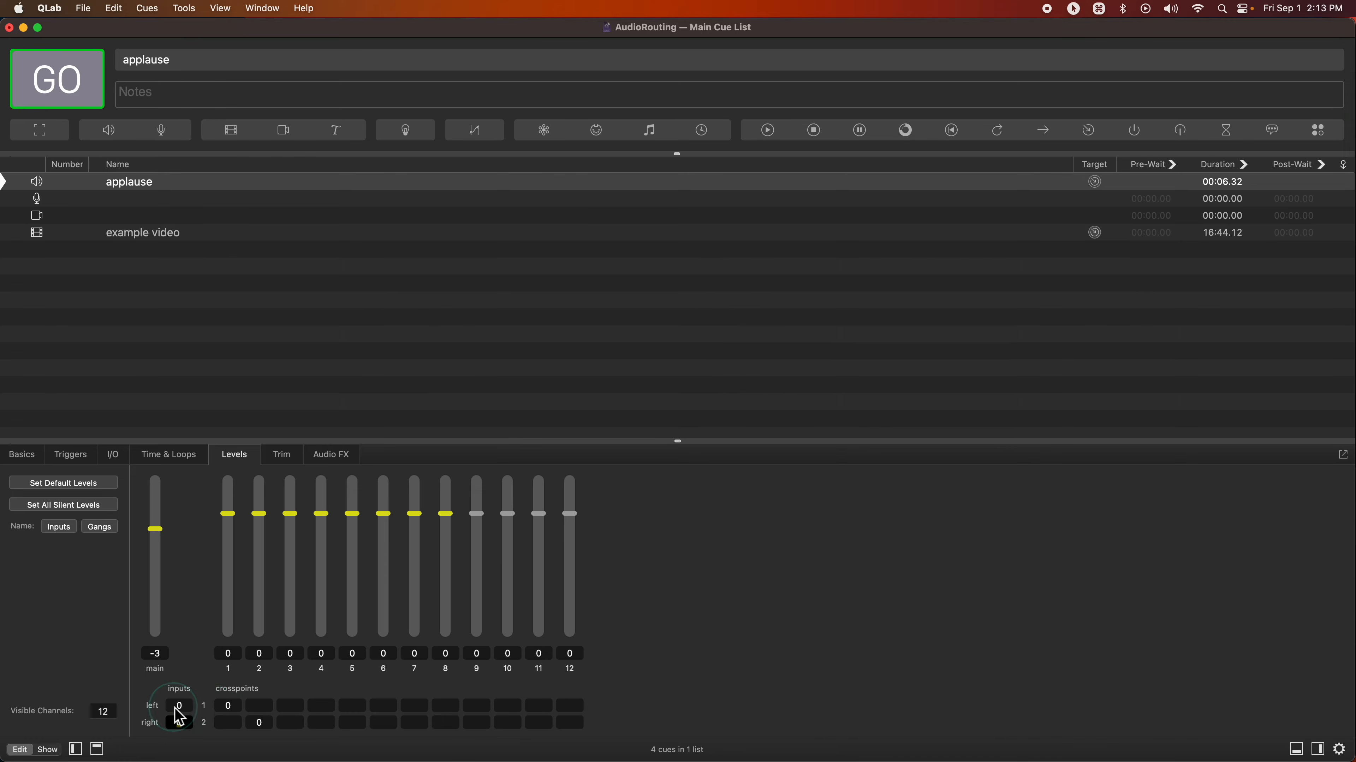
Set the applause cue's visible channels to 64 and look through the full range of cue outputs
left_click(233, 709)
left_click(225, 580)
mouse_move(5, 712)
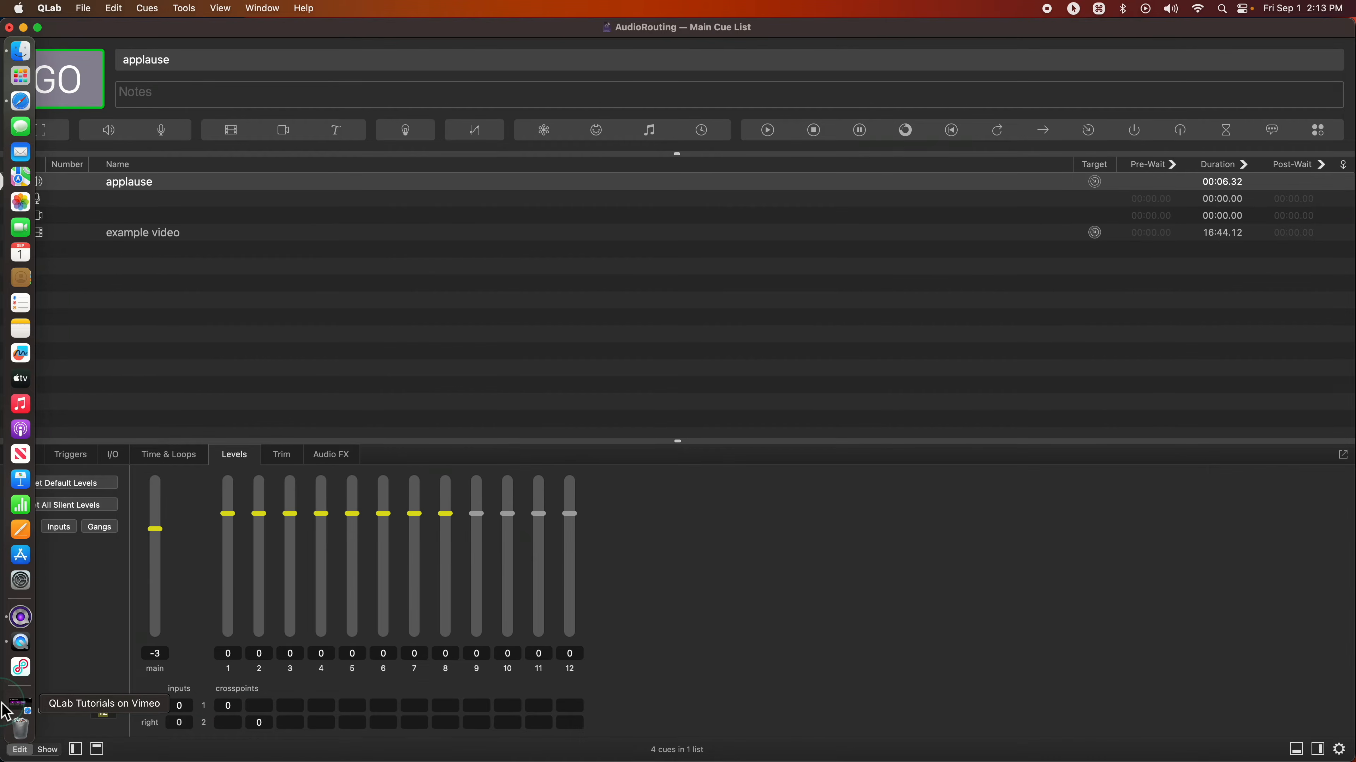
type("4")
key("Return")
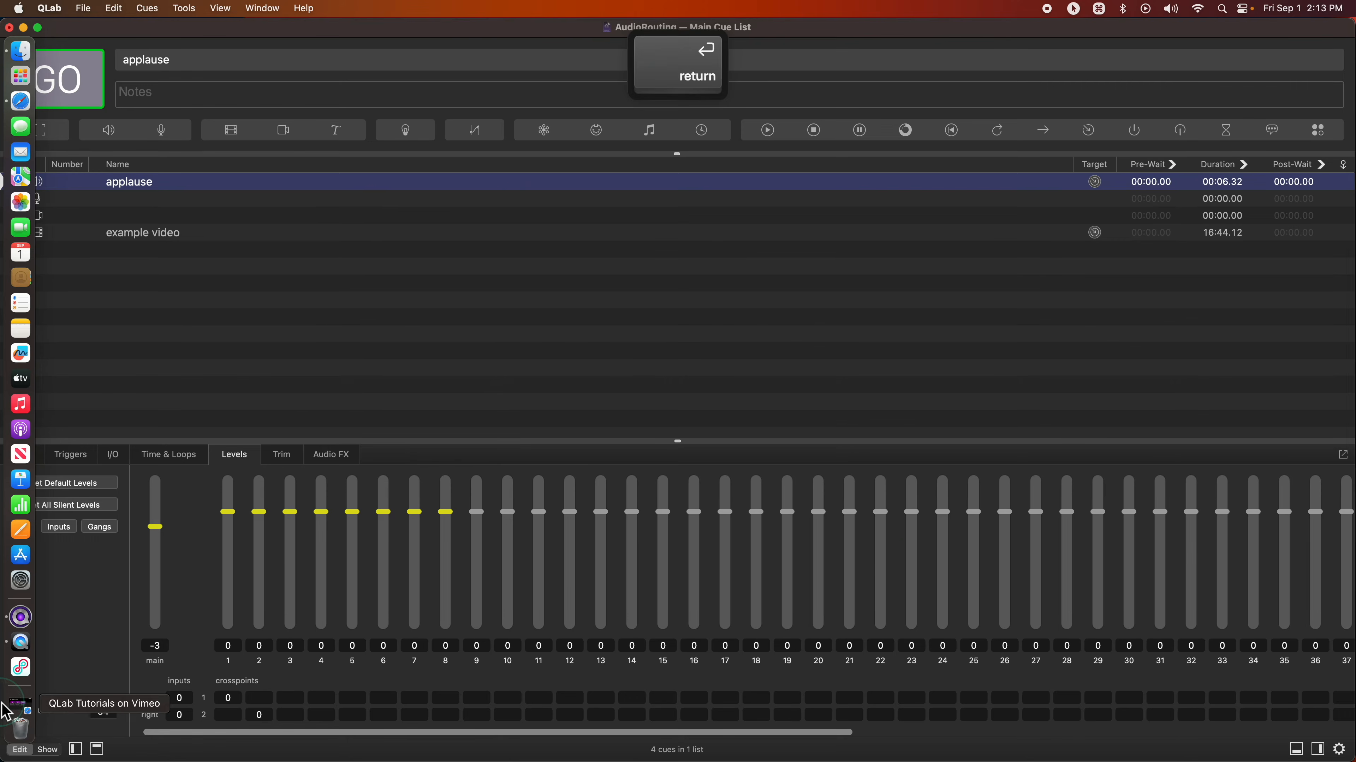
scroll(829, 710, "right", 15)
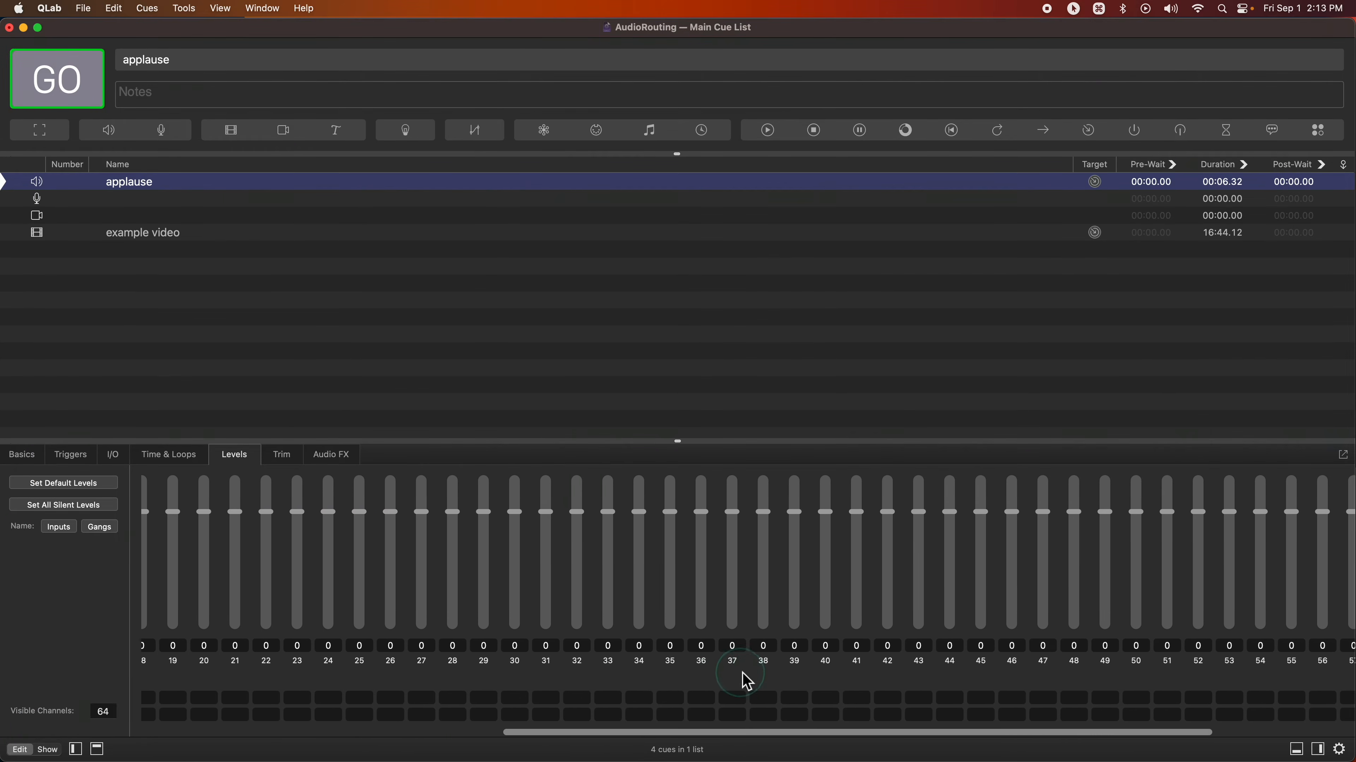
scroll(781, 685, "left", 15)
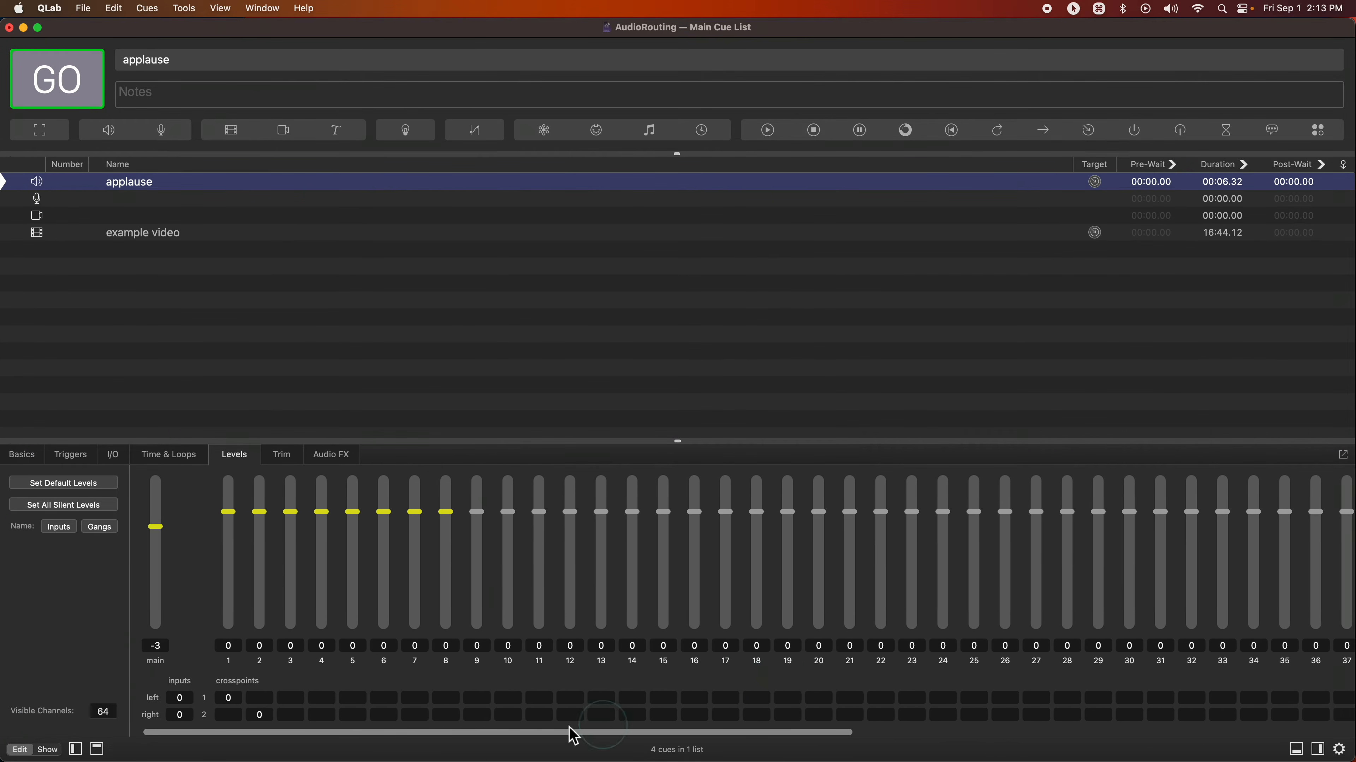
Reduce the applause cue's visible channels to 2
left_click_drag(109, 713, 43, 713)
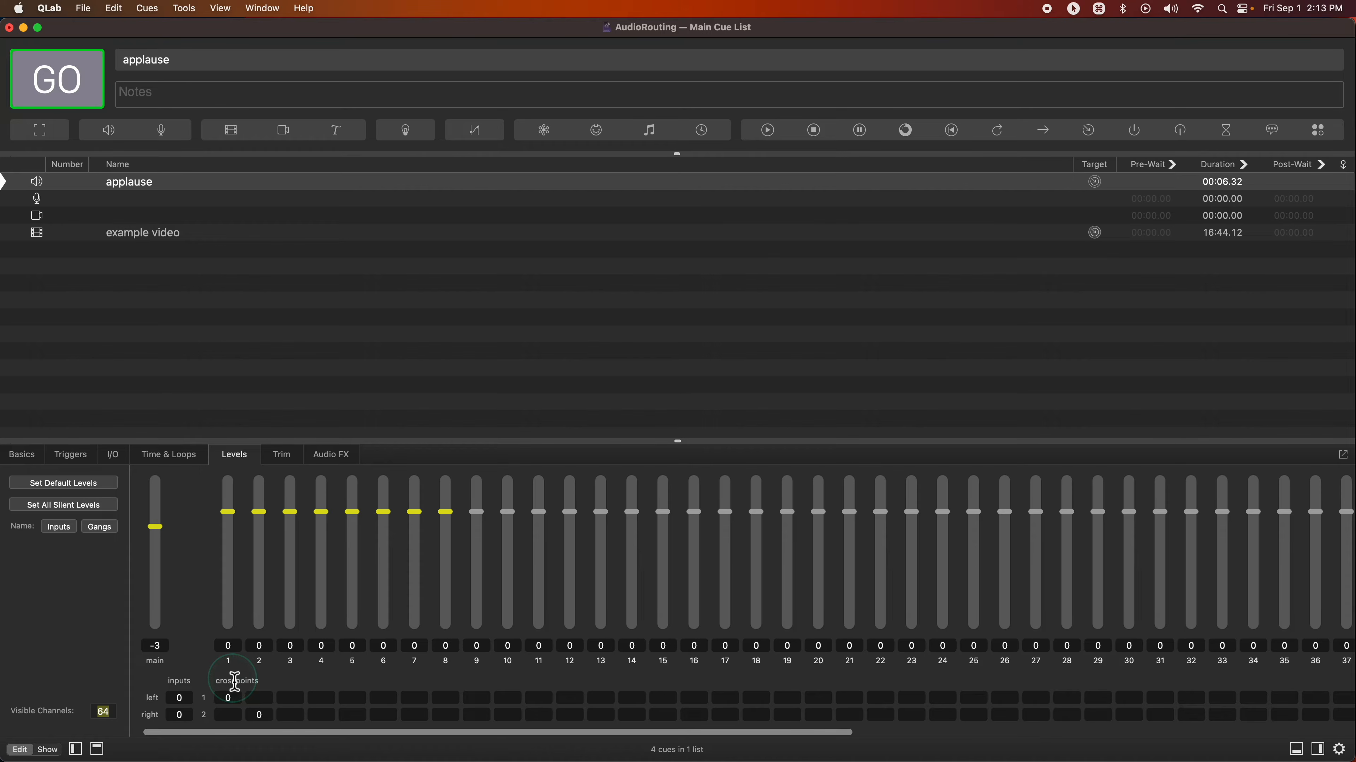
type("2")
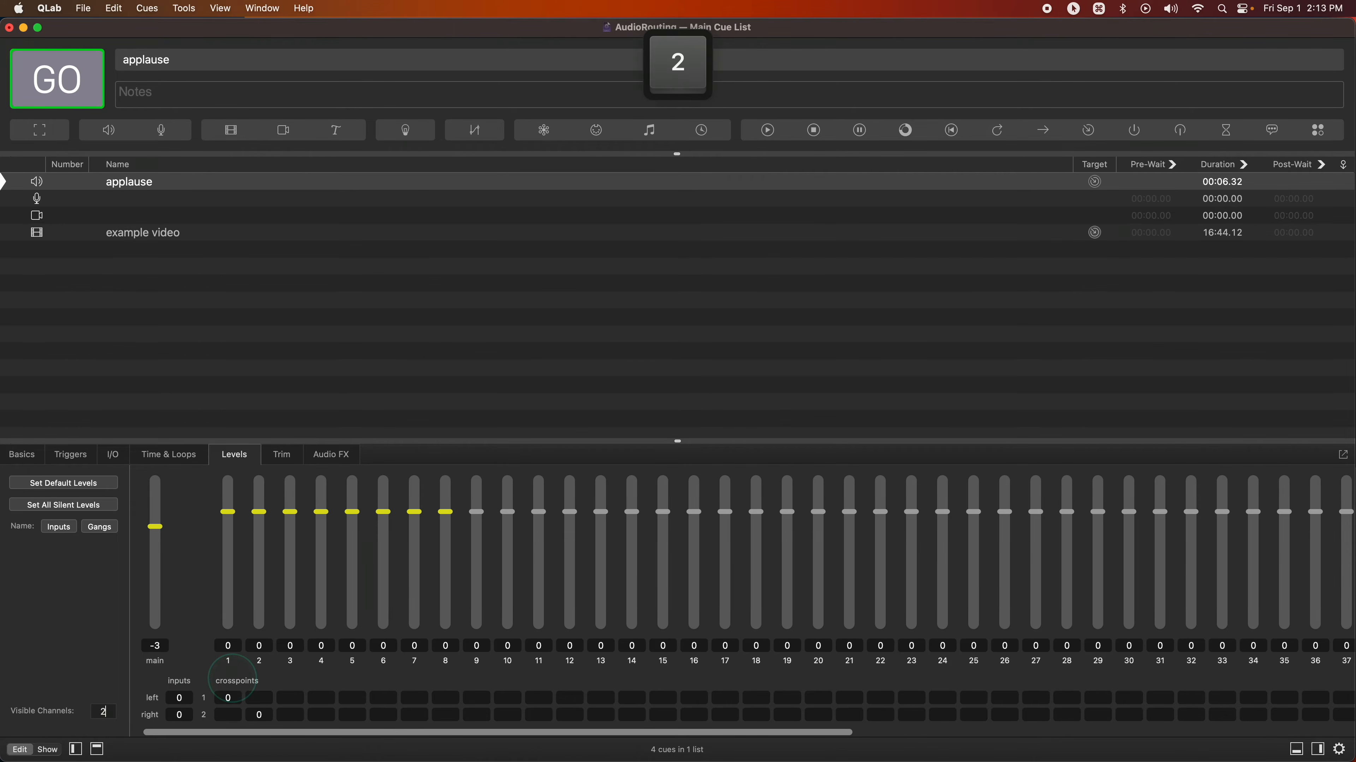
key("Return")
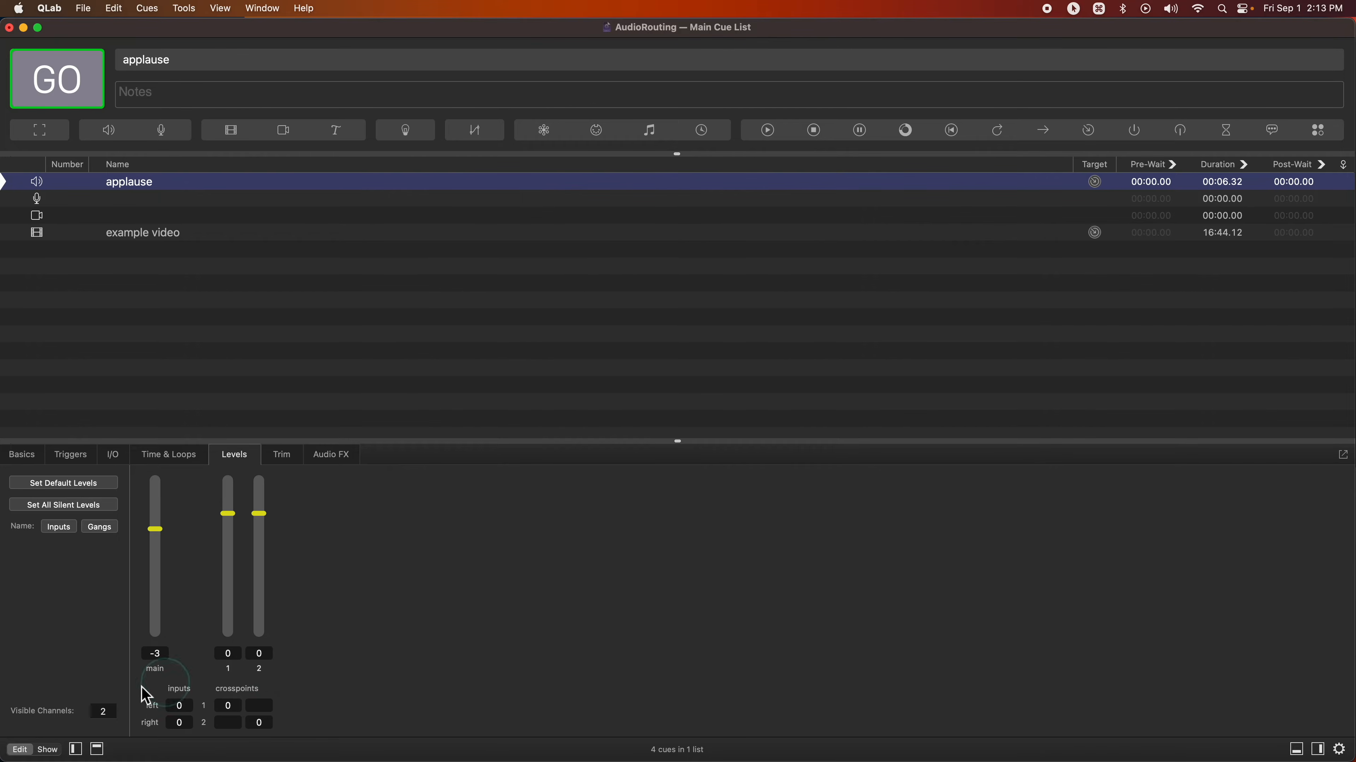
left_click(113, 714)
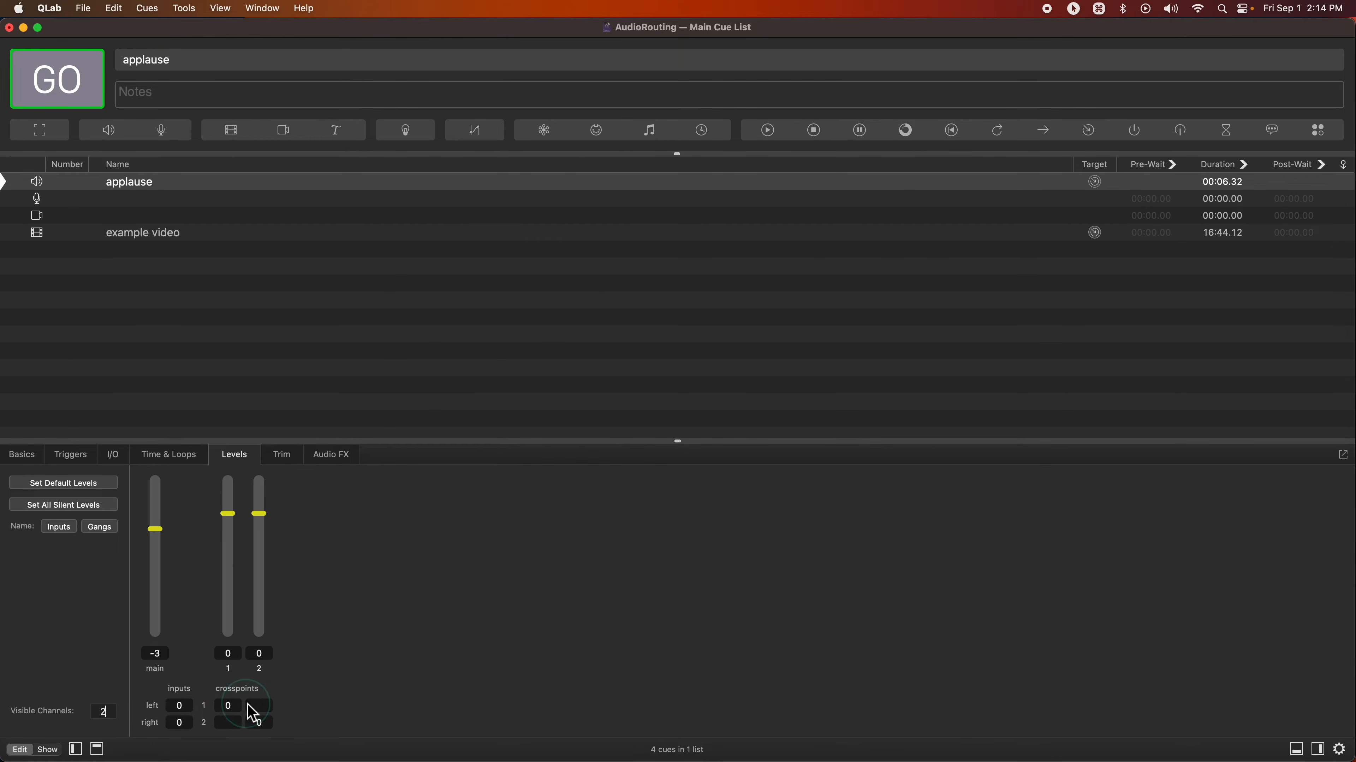
Lower the crosspoint from the left input to output 1 to -3 and set the visible channels to 3
left_click_drag(232, 706, 236, 705)
left_click(103, 712)
type("3")
key("Return")
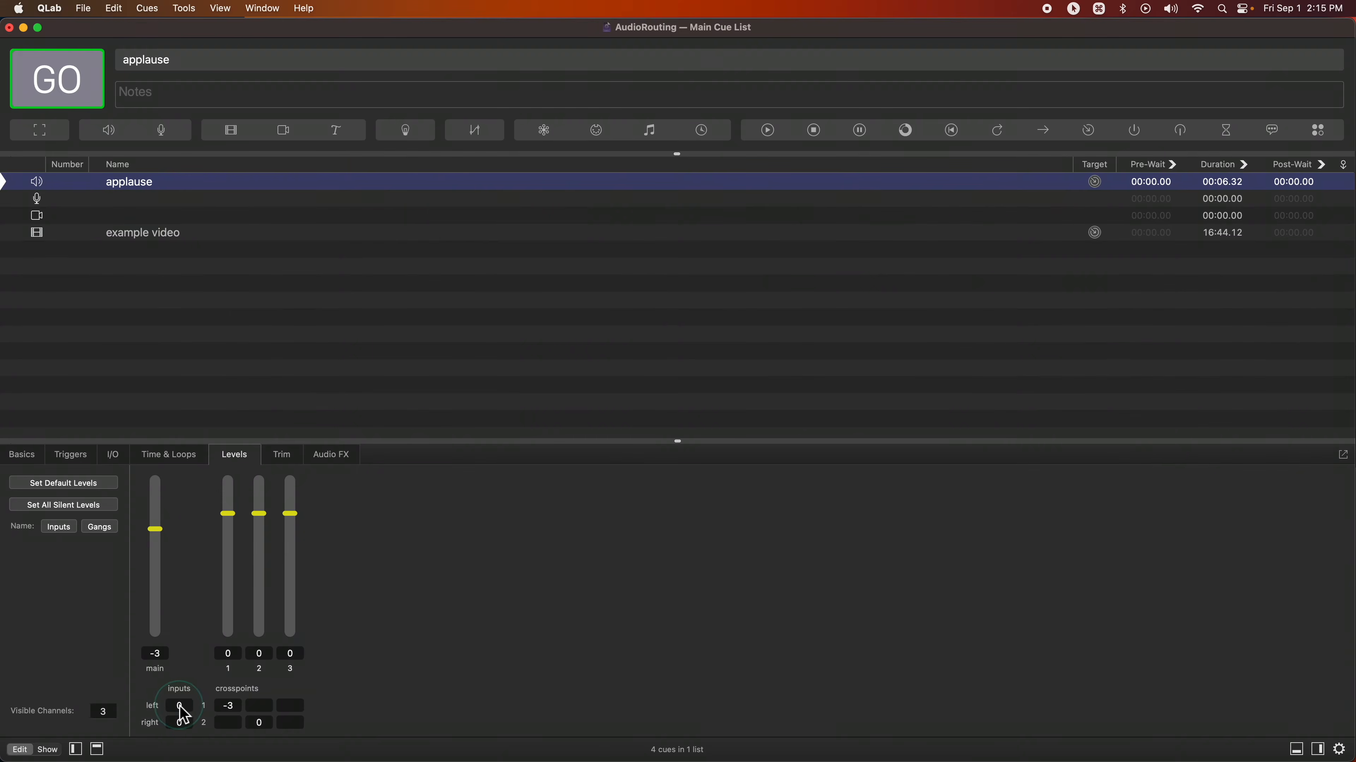
Set the crosspoint from the left input to output 1 to 0
left_click(238, 717)
double_click(224, 707)
type("0")
key("Return")
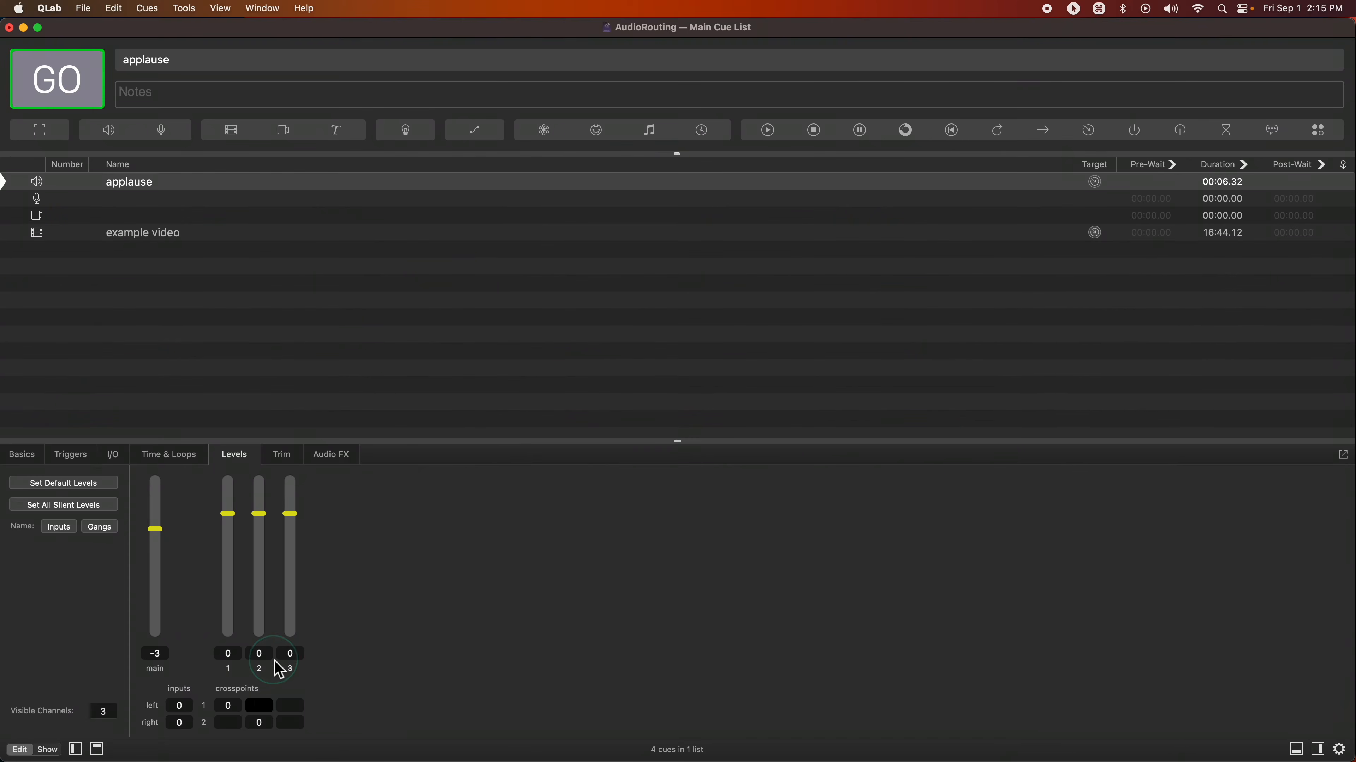
Route both the left and right inputs to output 3 with crosspoint levels of 0
left_click(196, 704)
left_click_drag(291, 712, 291, 707)
type("0")
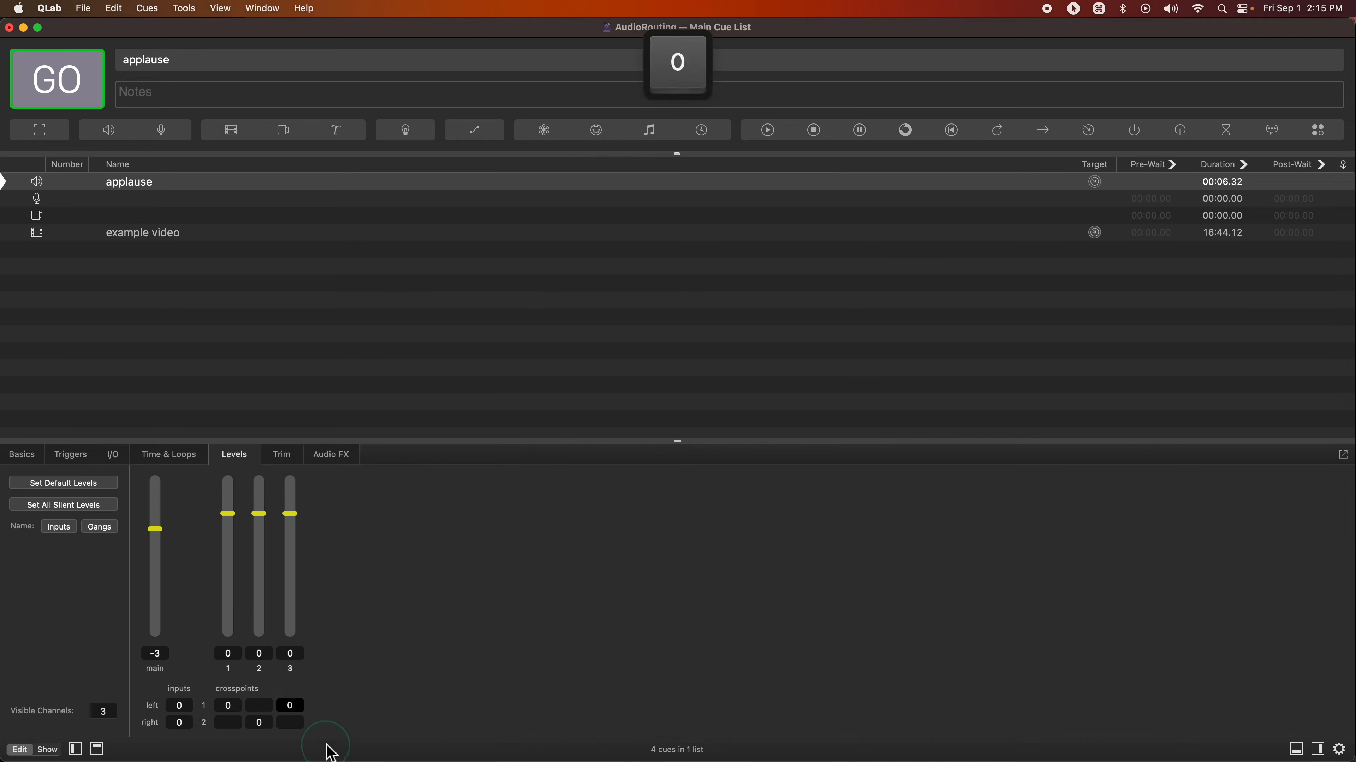
left_click(302, 722)
type("0")
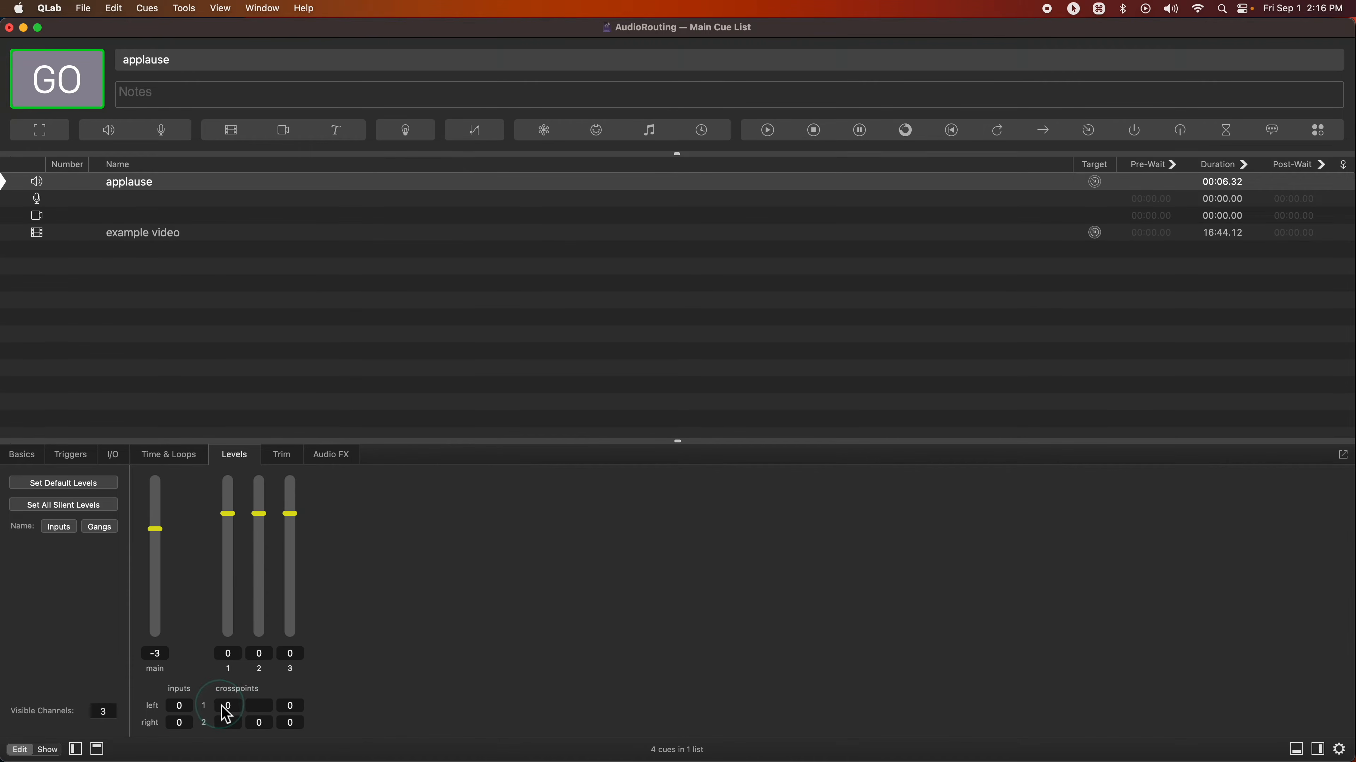
Swap the stereo routing, sending the left input only to output 2 and the right input only to output 1 at 0, keeping output 3
left_click(261, 707)
key("BackSpace")
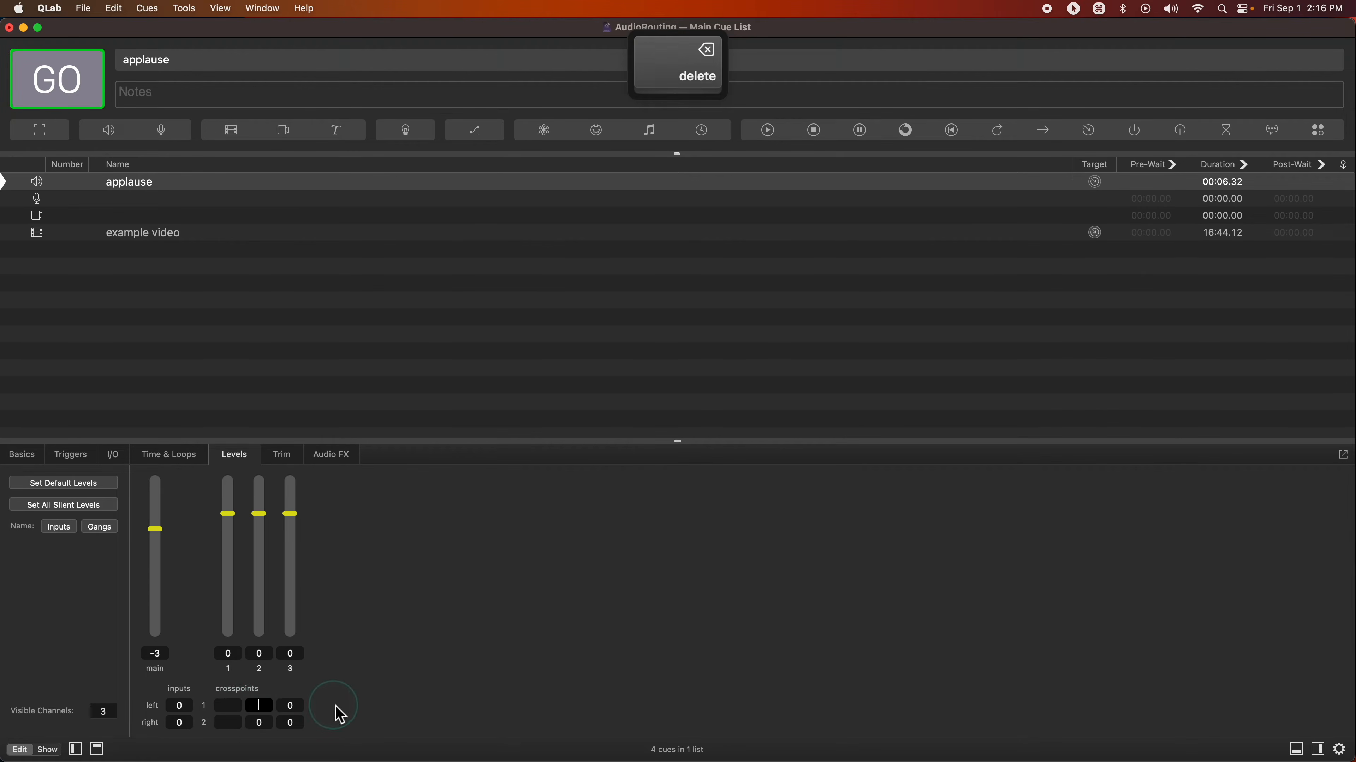
type("0")
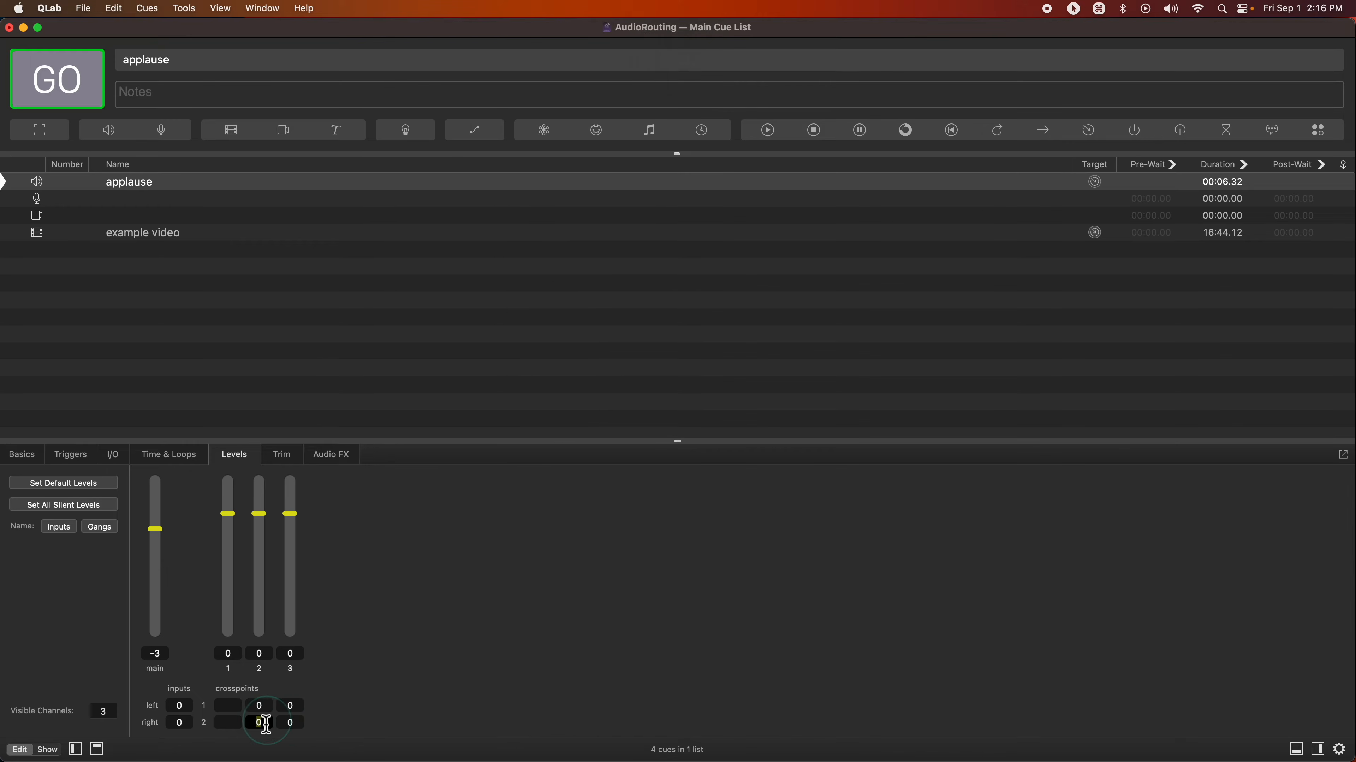
key("BackSpace")
left_click(228, 723)
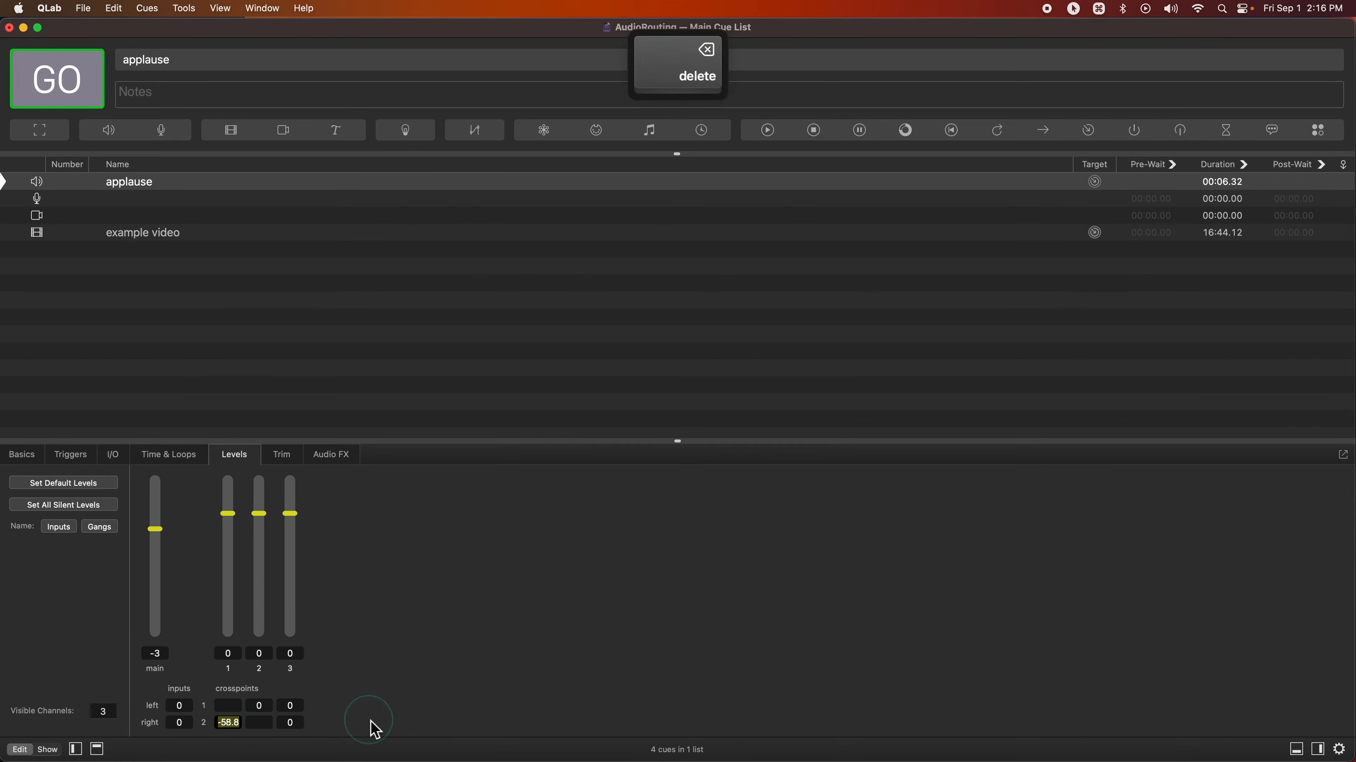
type("0")
key("Return")
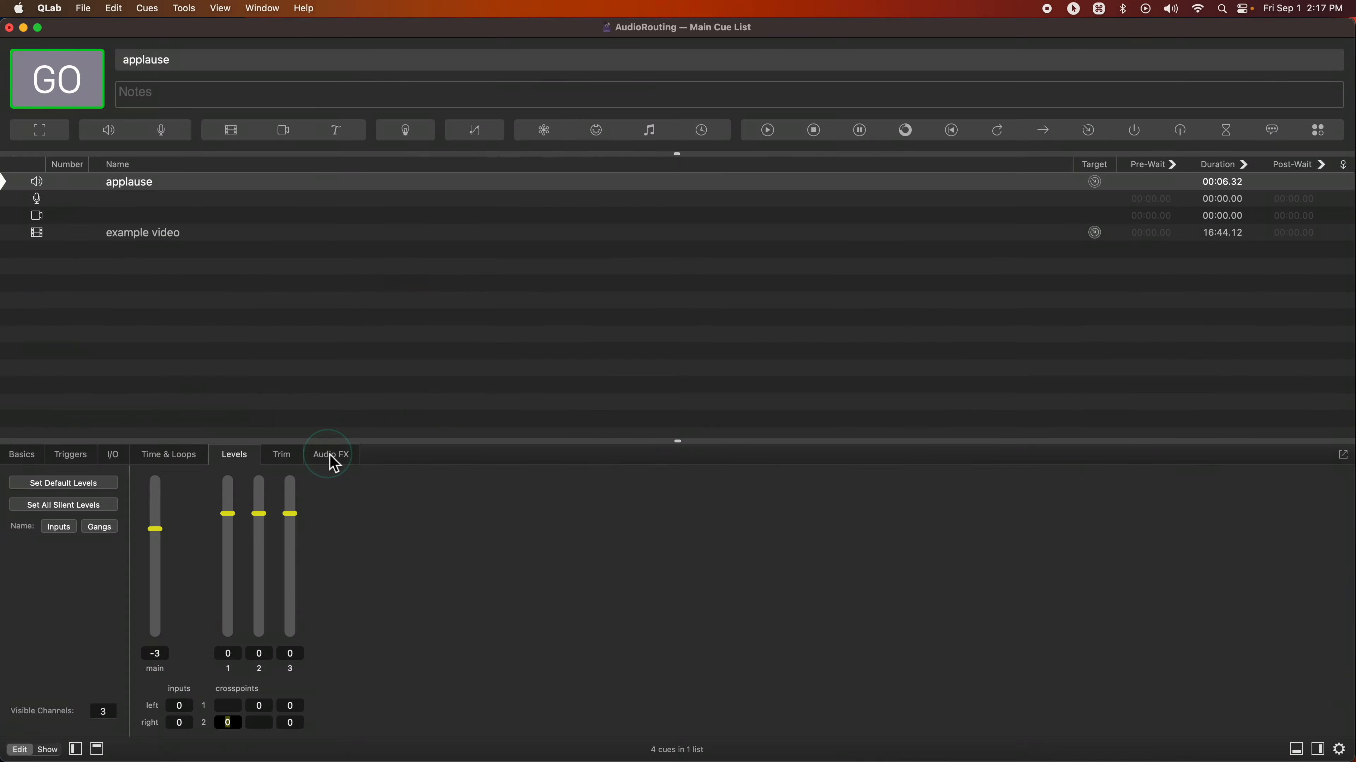
Add an AULowpass audio effect to the applause cue
left_click(334, 464)
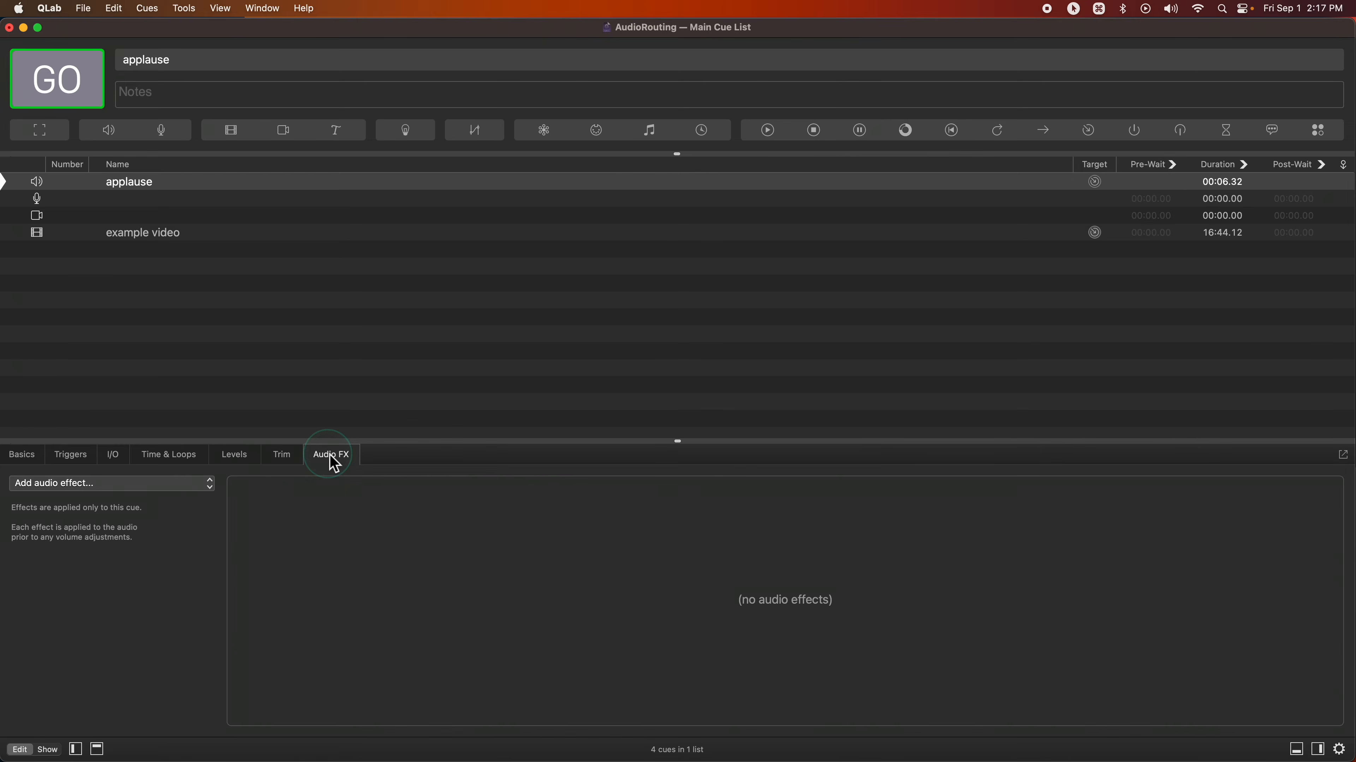
left_click(109, 617)
left_click_drag(170, 497, 288, 547)
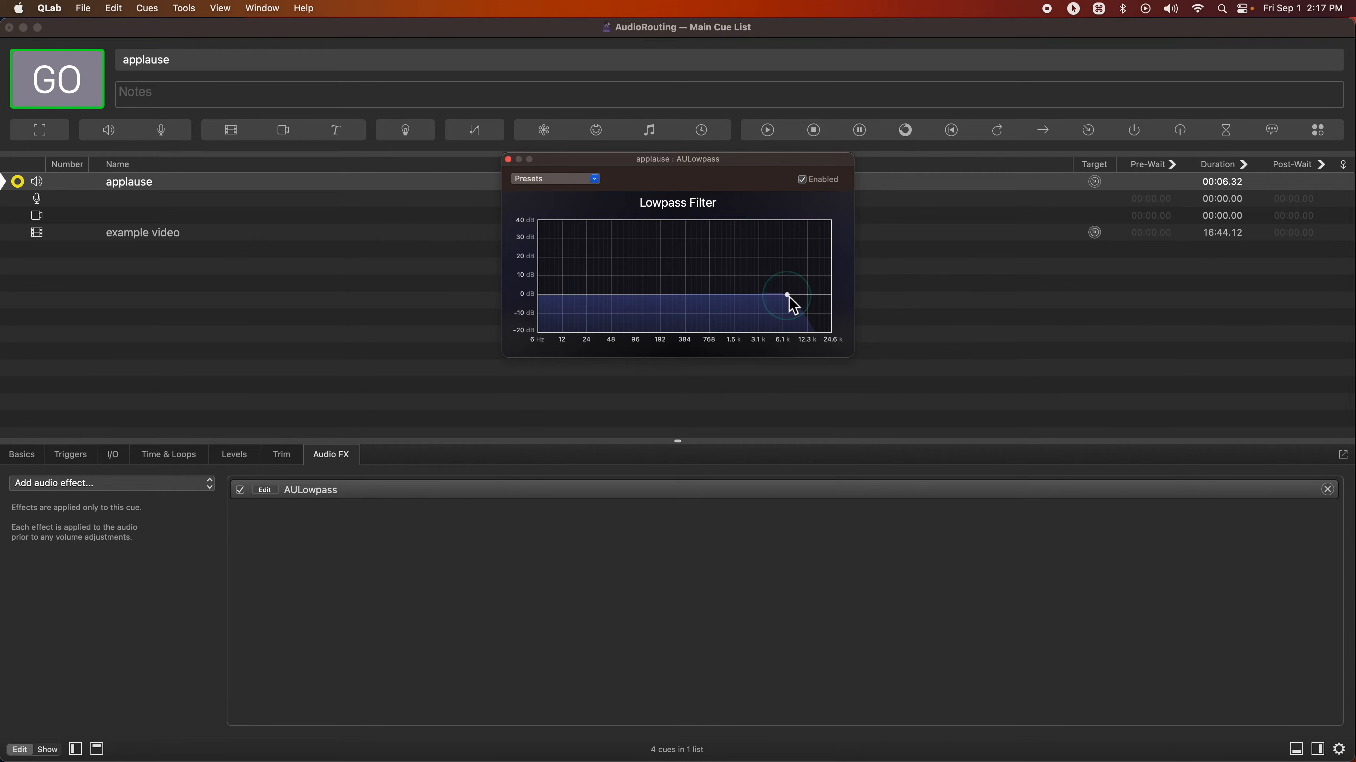
Edit the applause cue's Main Output patch and name cue outputs 1, 2 and 3 left, right and sub
left_click(240, 459)
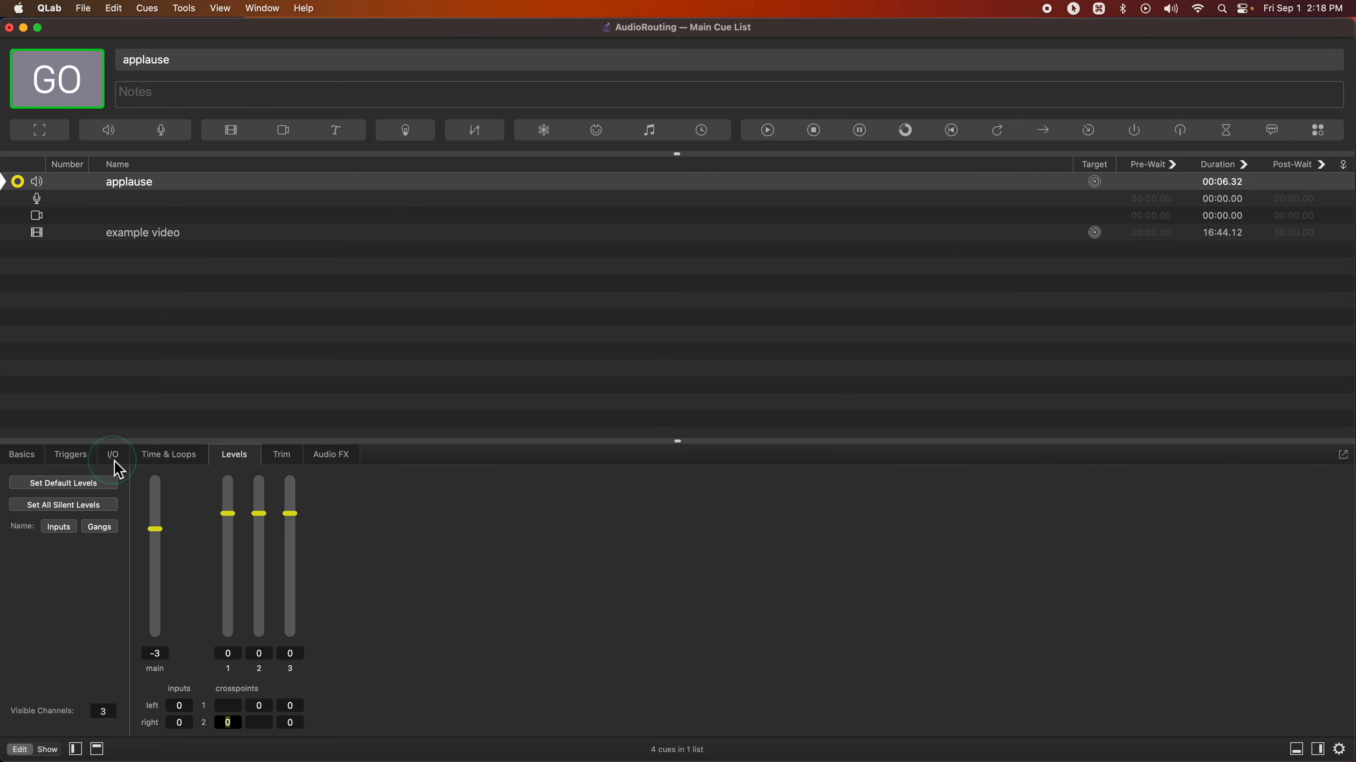
left_click(115, 456)
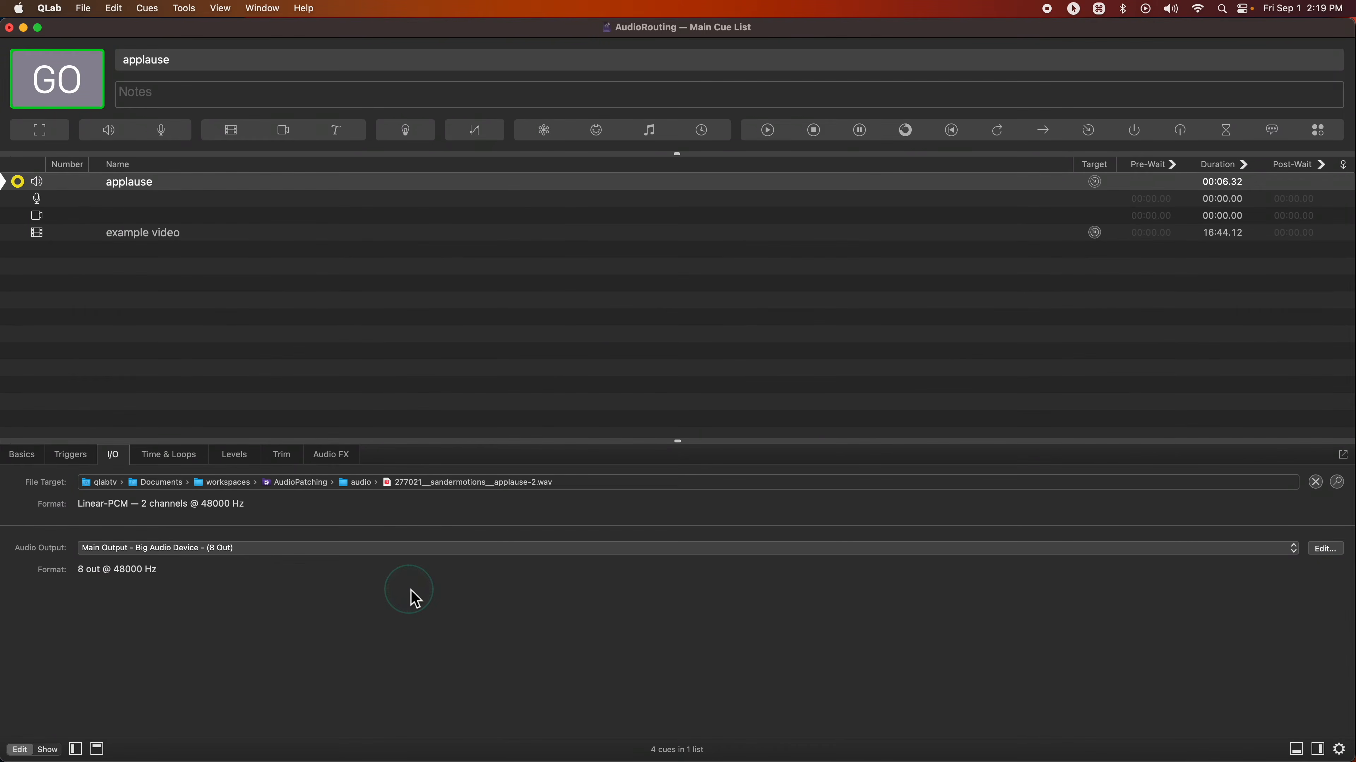
left_click(1325, 552)
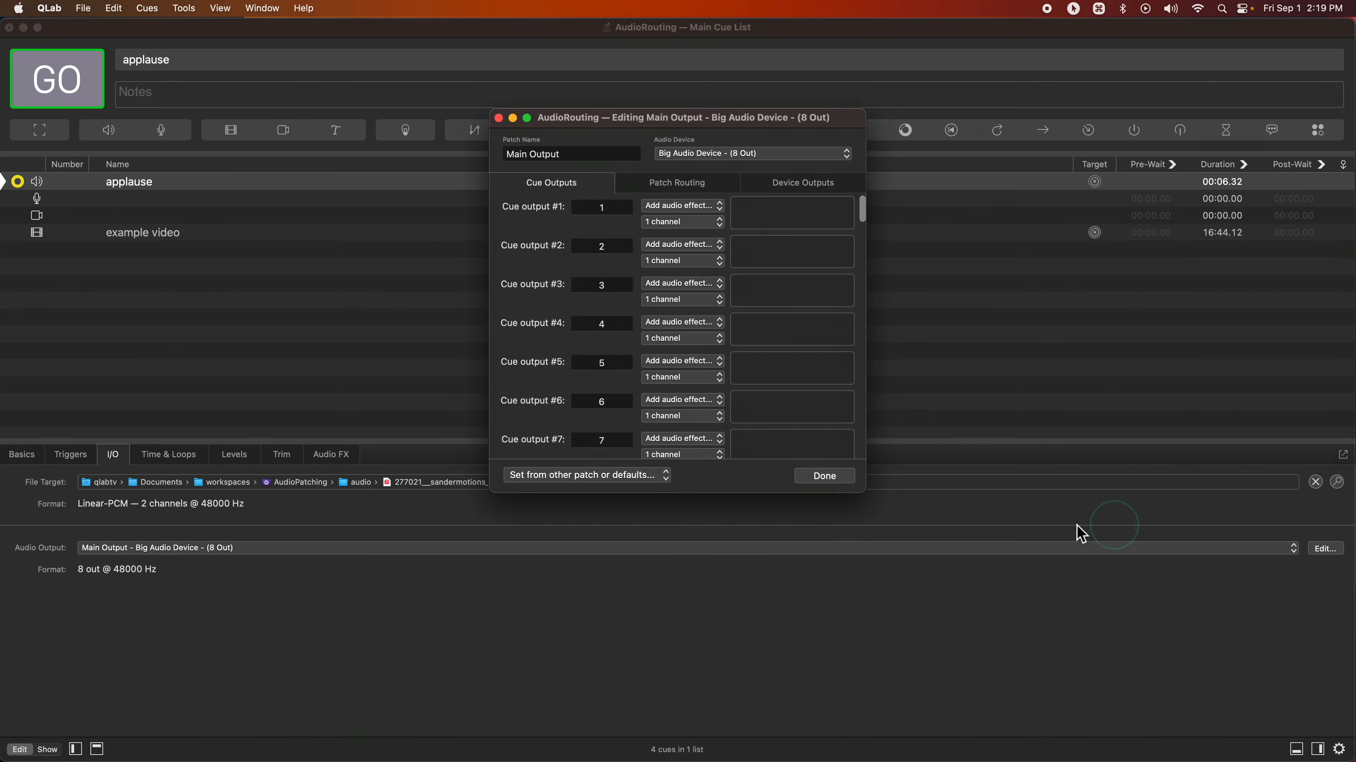
scroll(606, 360, "down", 1)
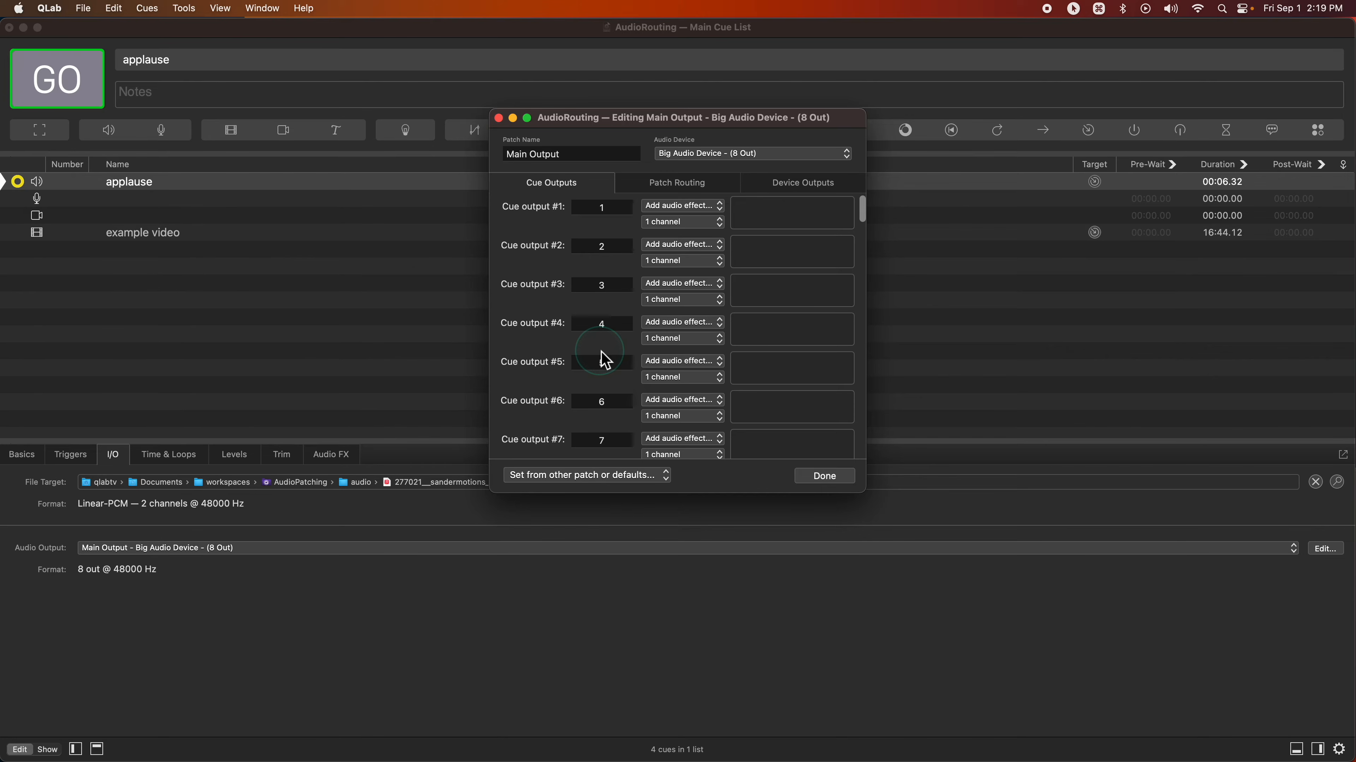
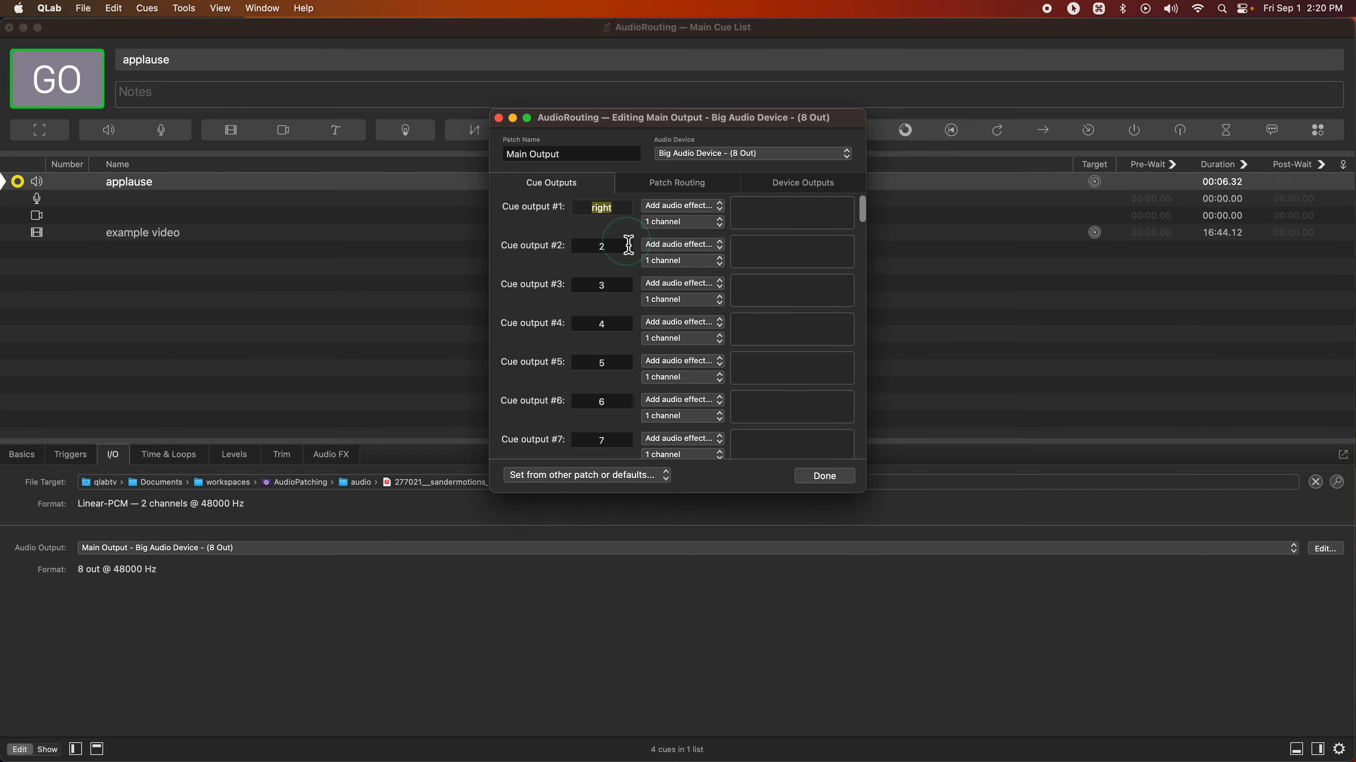
key("Return")
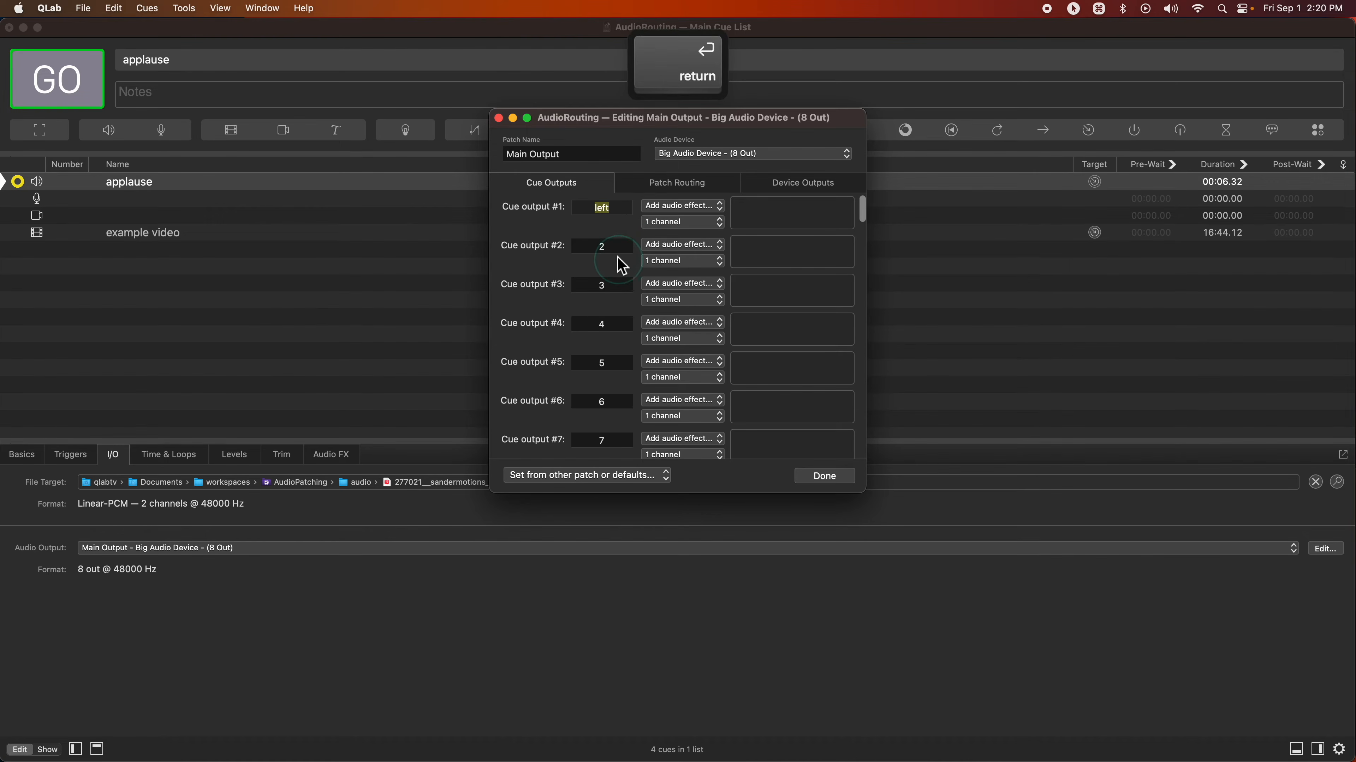
left_click(620, 247)
type("right")
key("Return")
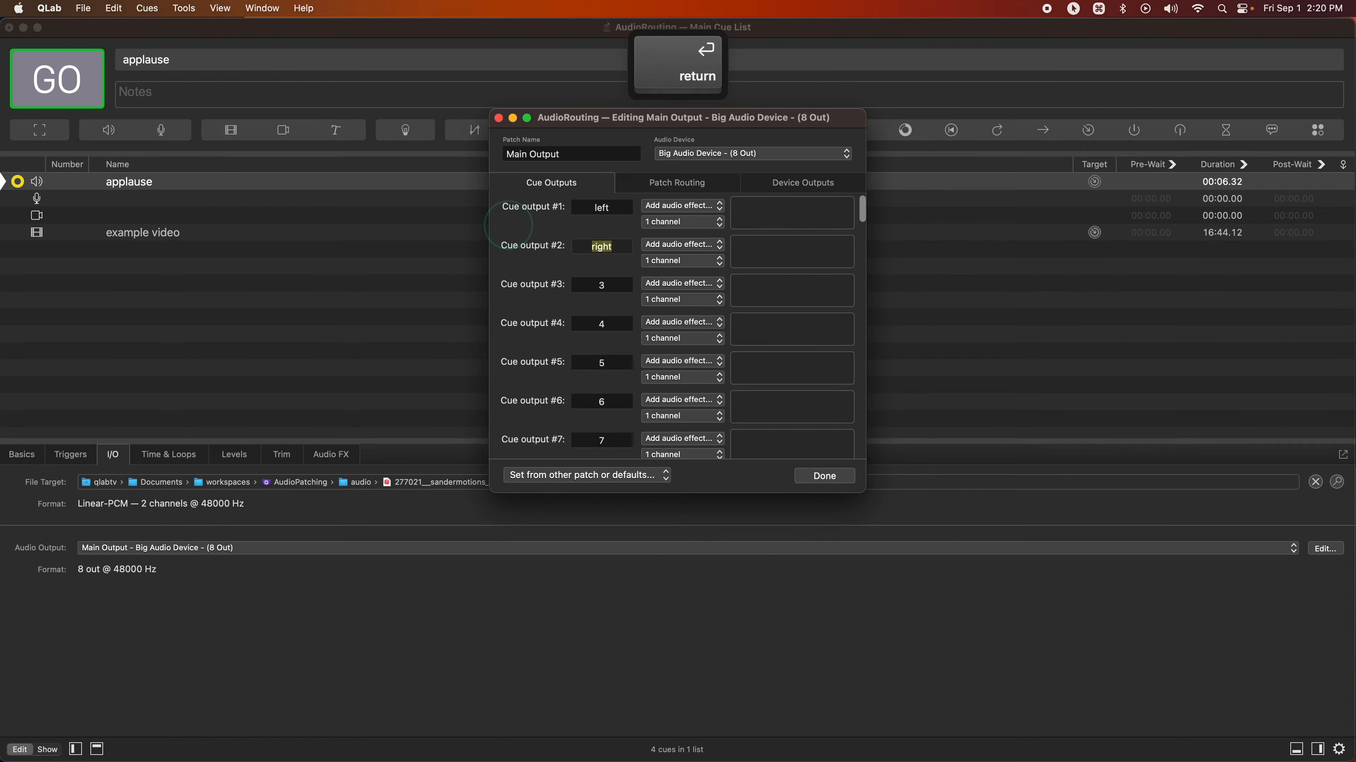
left_click(616, 297)
type("sub")
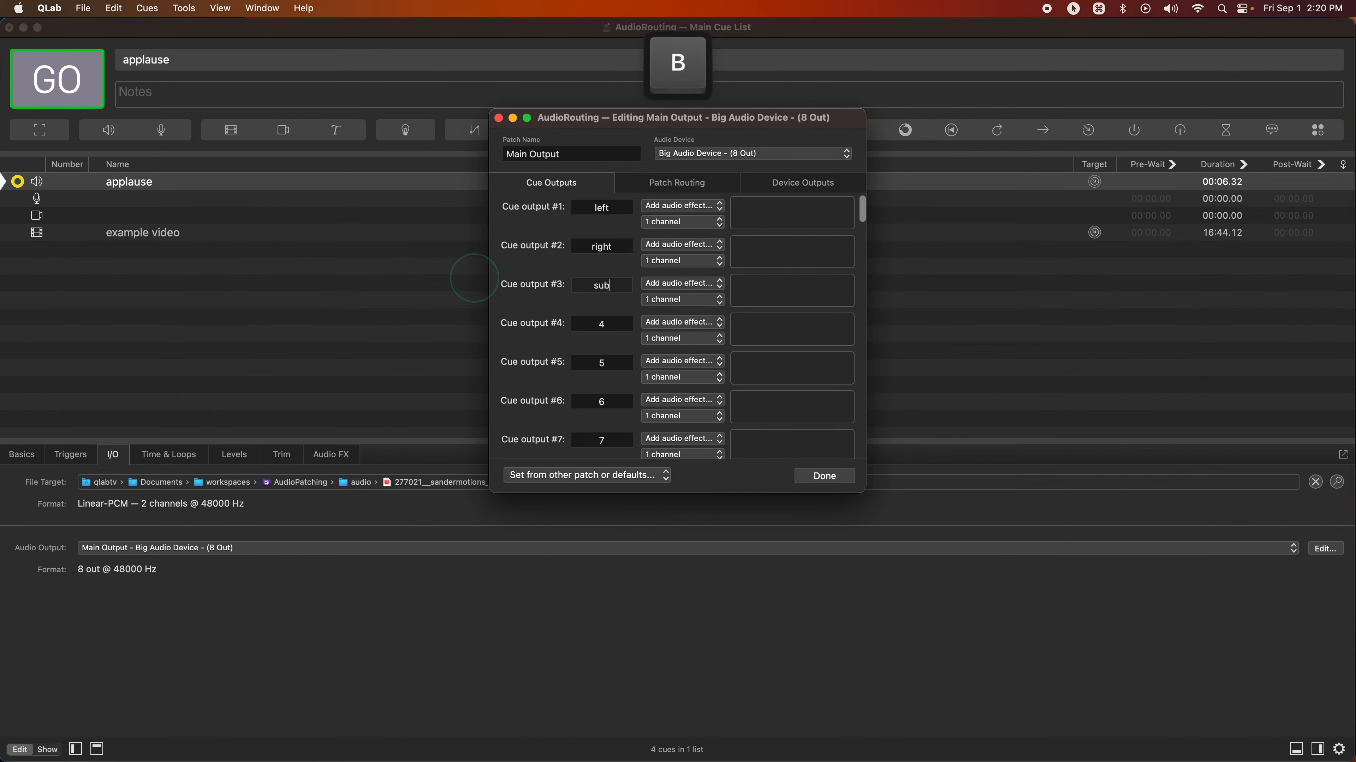
key("Return")
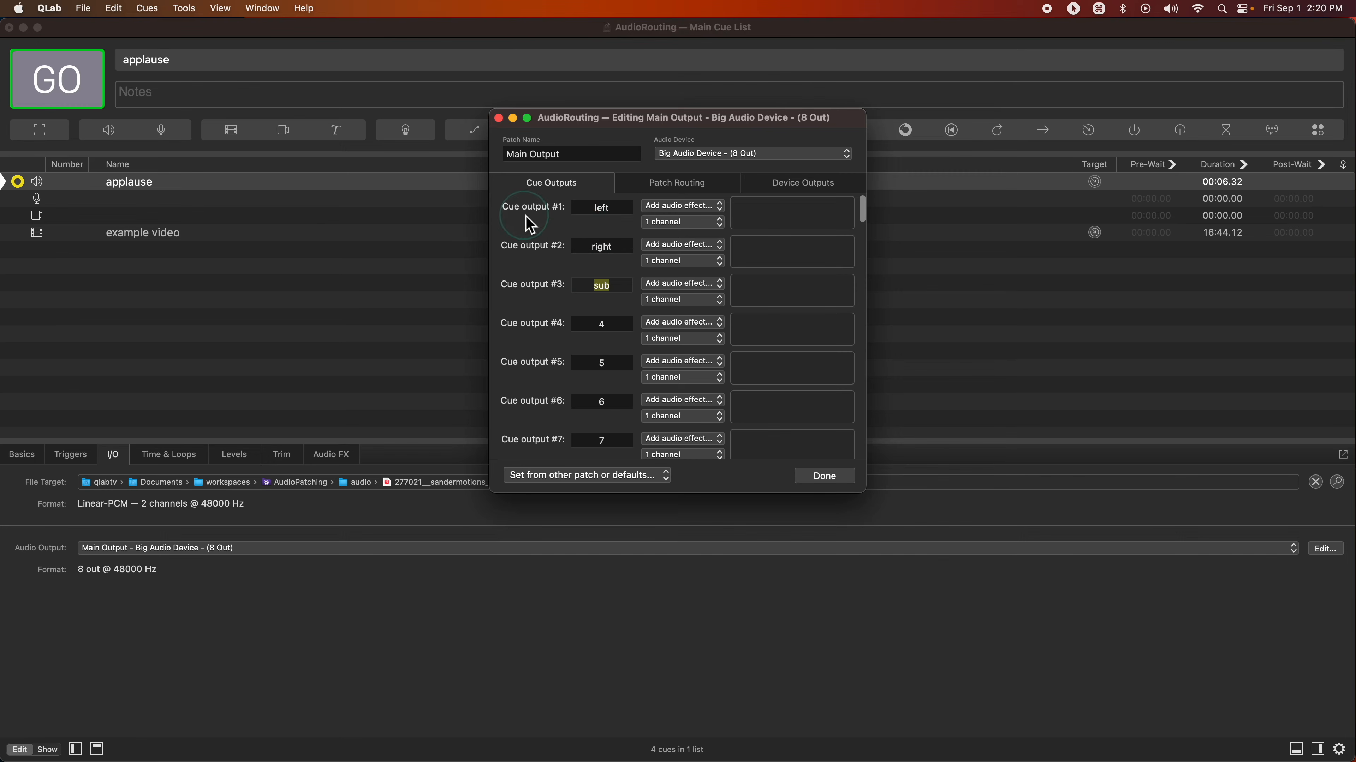
Restore straight stereo routing with left-to-left and right-to-right crosspoints at 0, clearing the left-to-right and right-to-left crosspoints
left_click(236, 462)
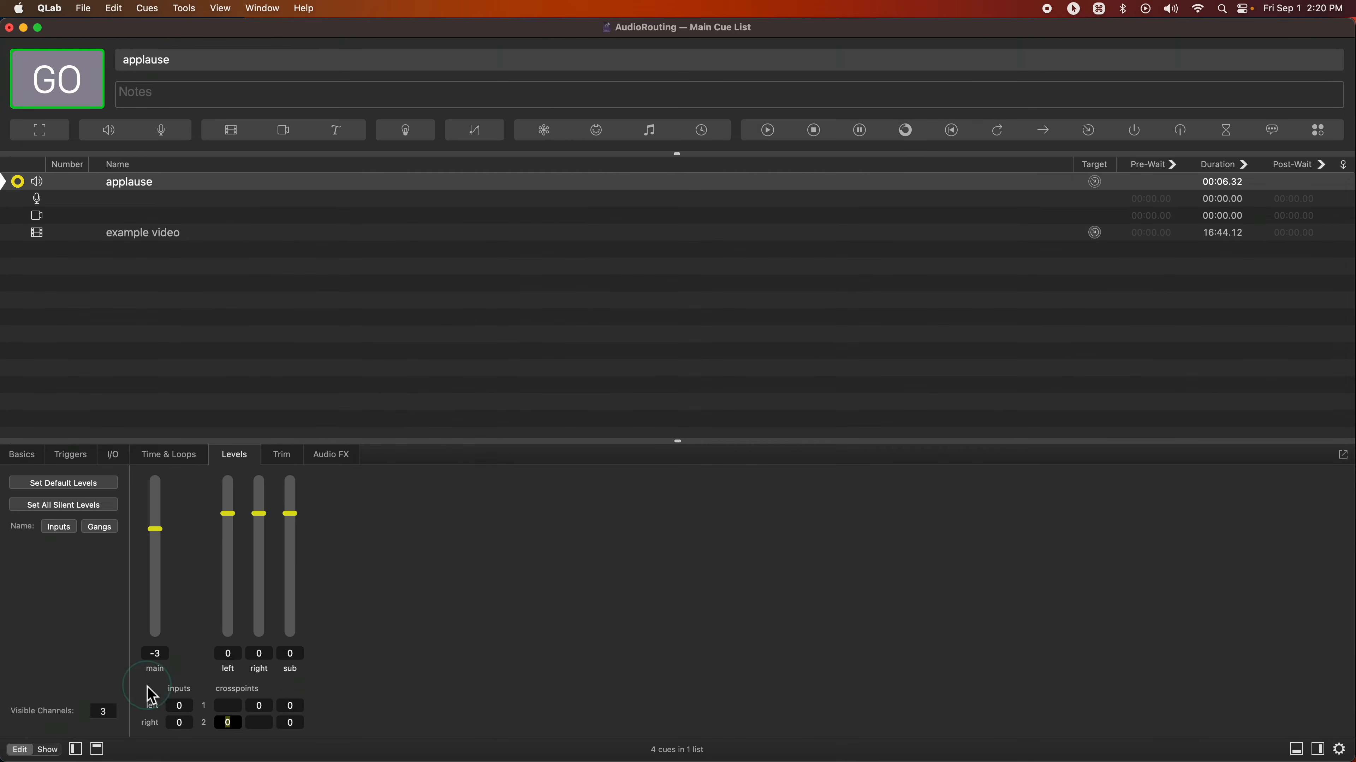
left_click_drag(265, 701, 263, 703)
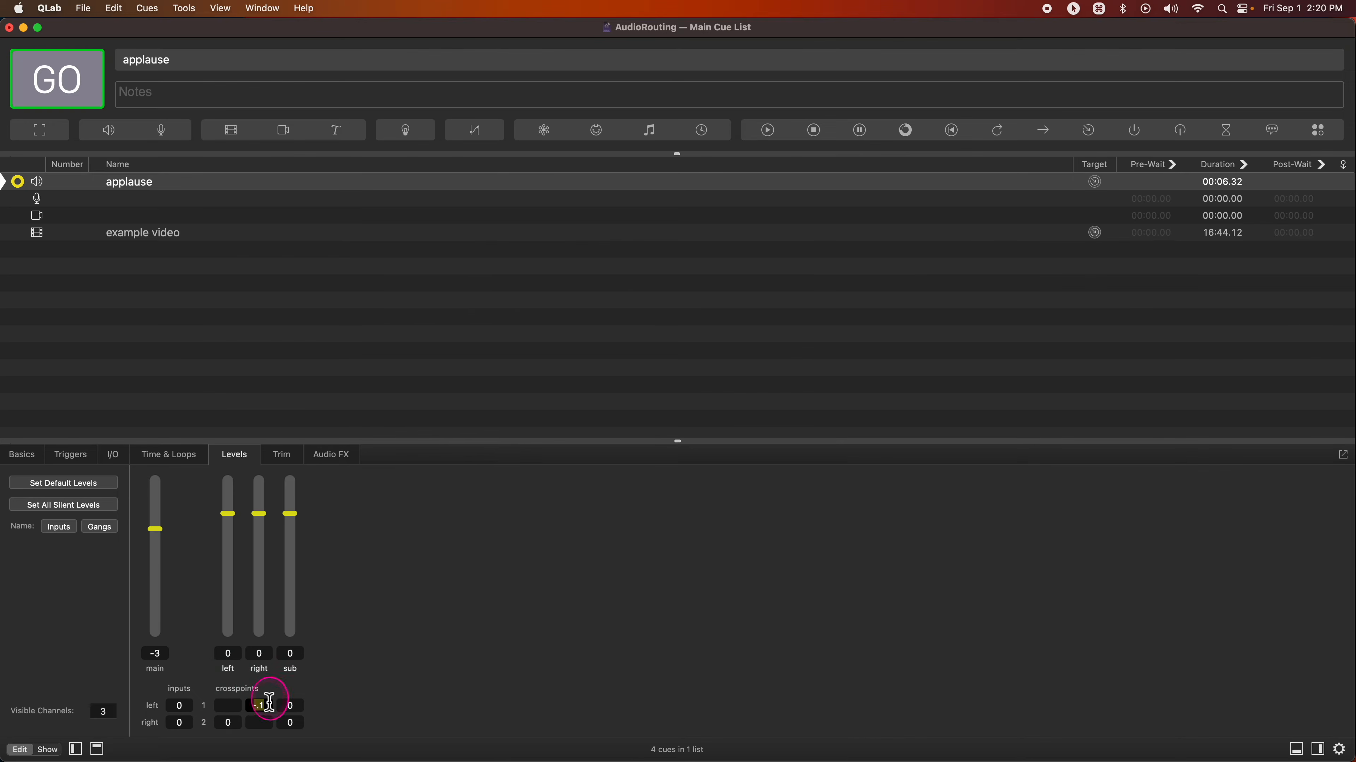
left_click(228, 706)
type("0")
left_click(261, 705)
key("BackSpace")
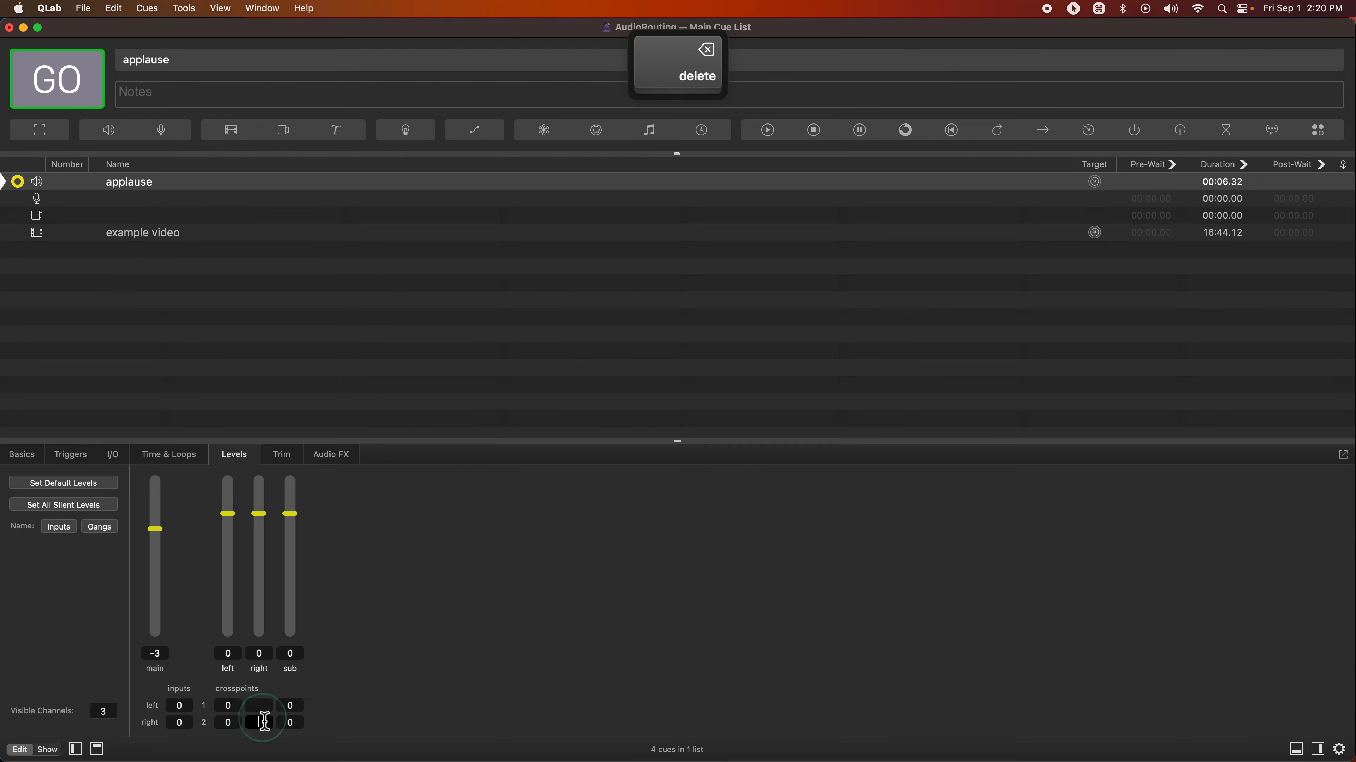
type("0")
left_click(229, 723)
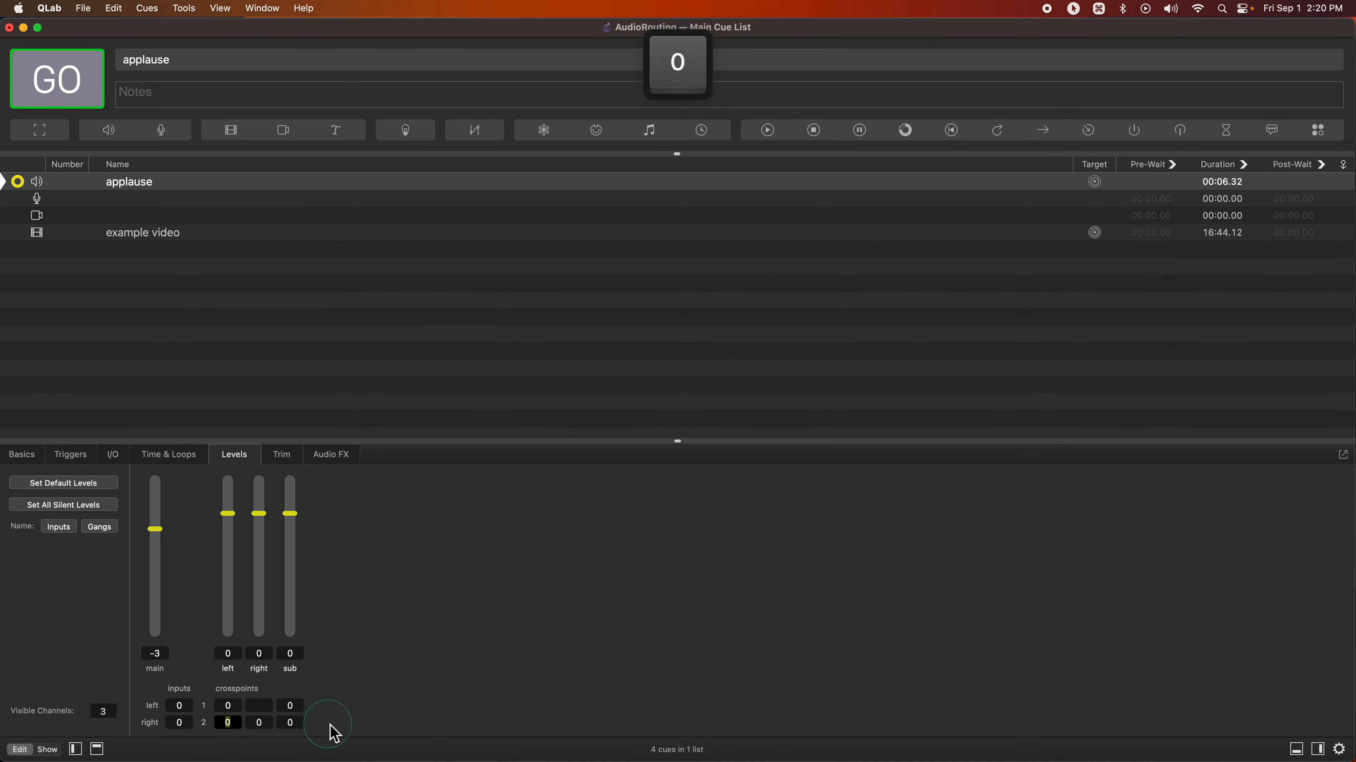
key("BackSpace")
key("Return")
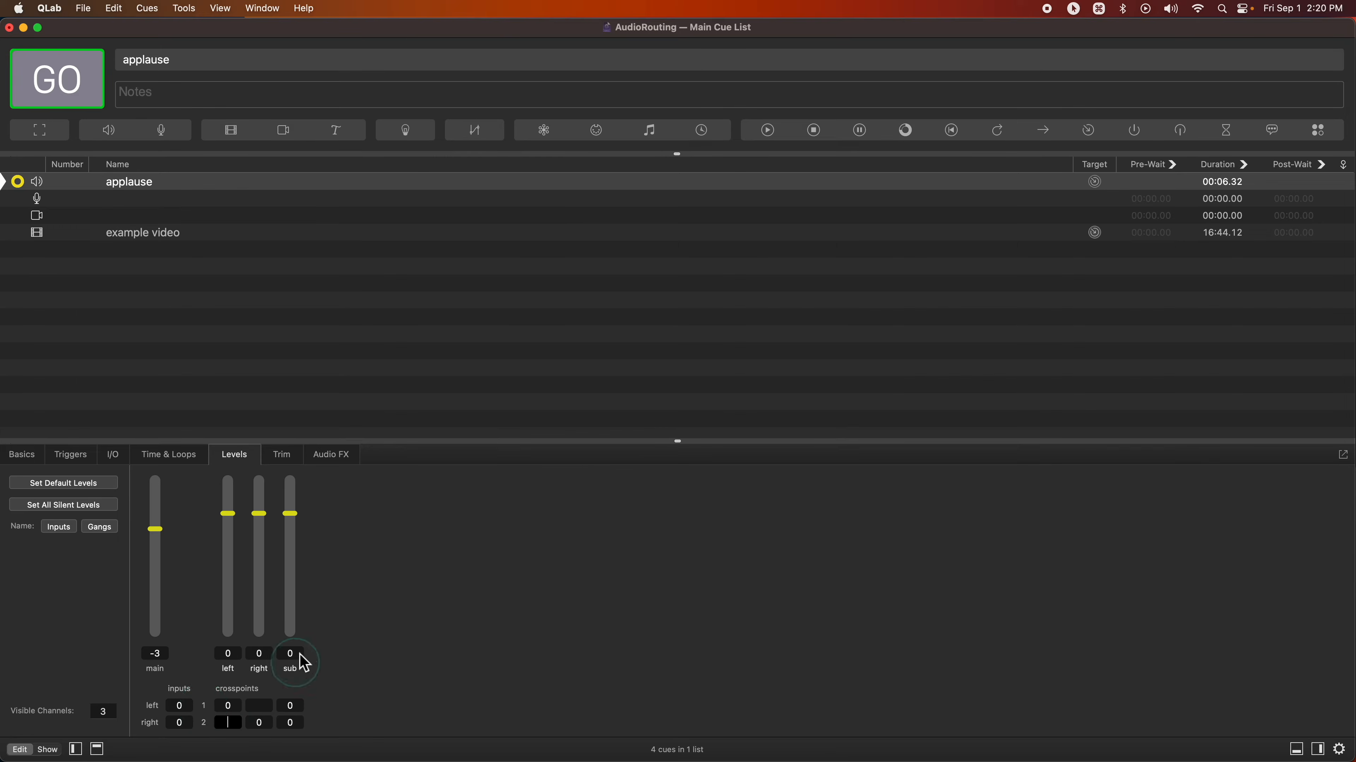
Return to the Main Output patch editor and examine its cue outputs, including the channel options for cue output 1
key("super+grave")
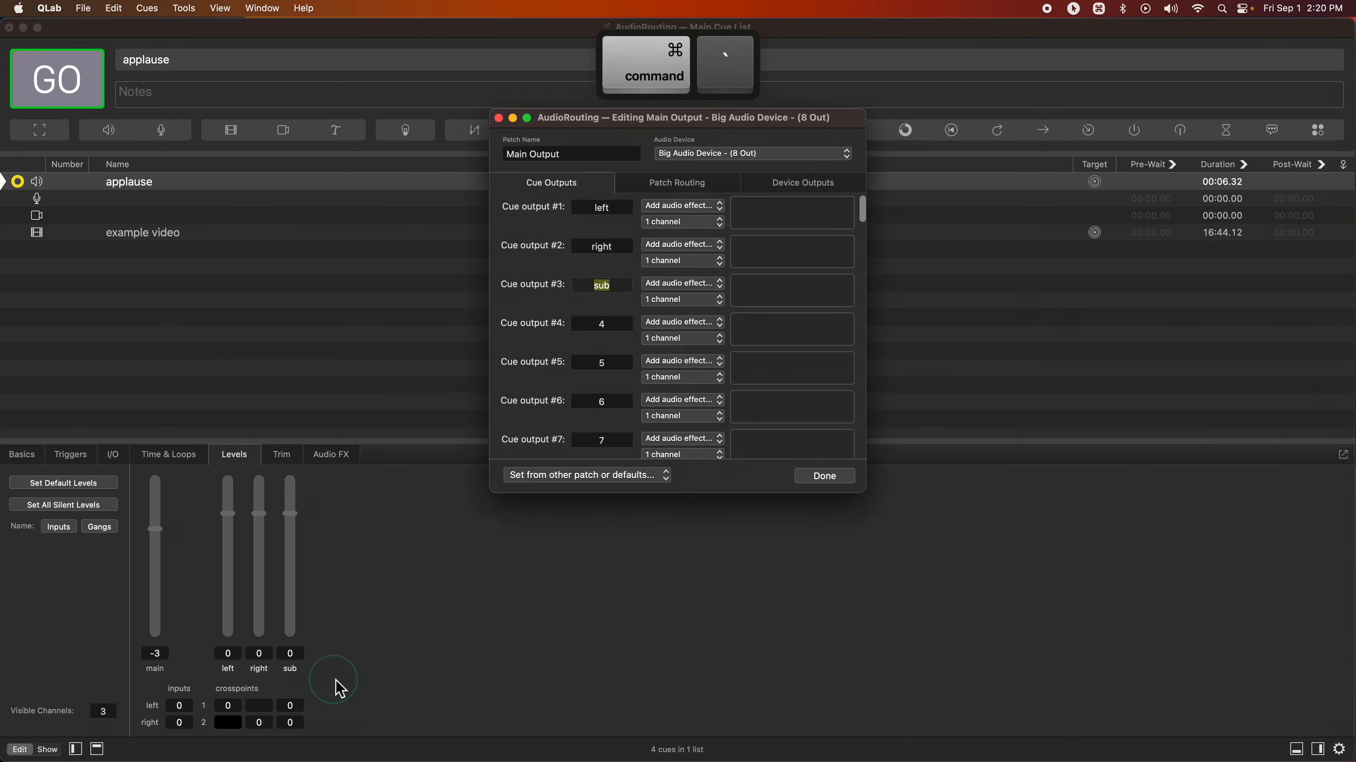
left_click(652, 191)
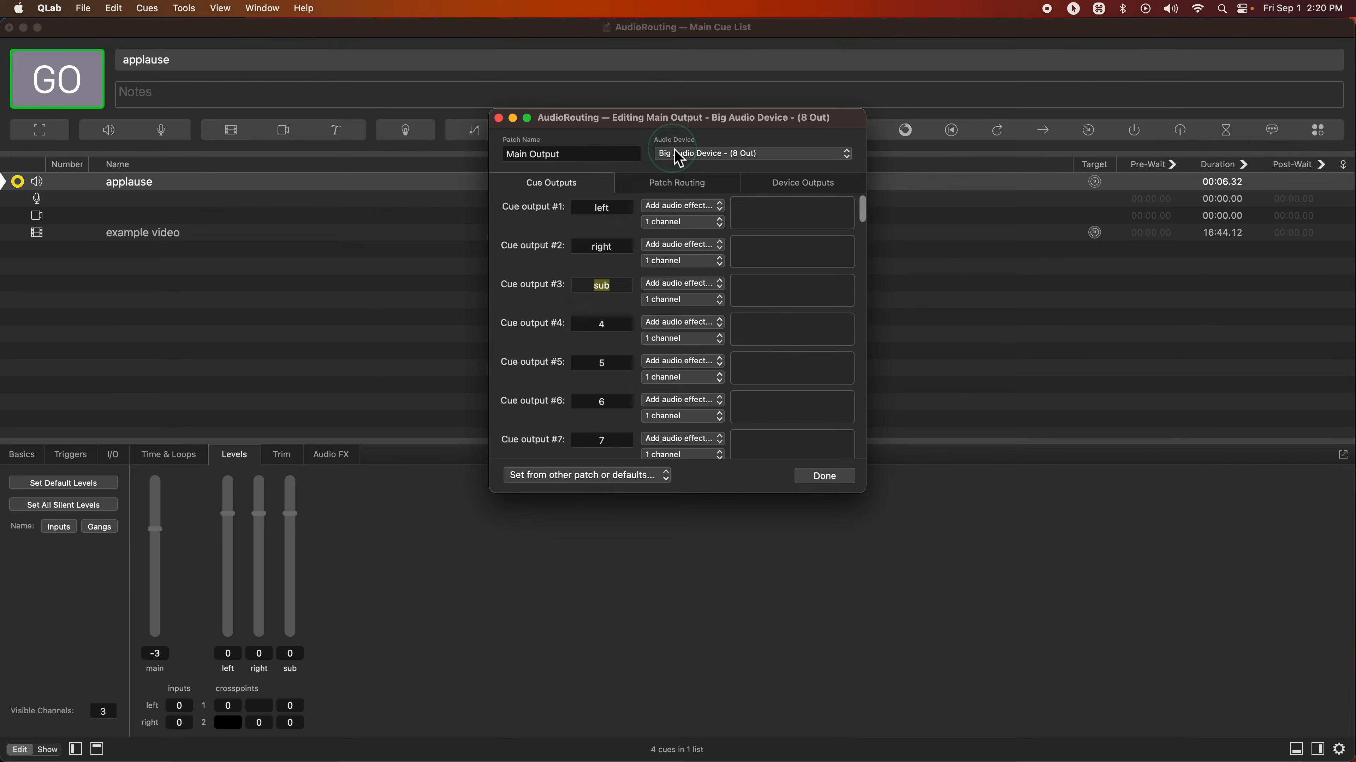
left_click(702, 188)
left_click(702, 223)
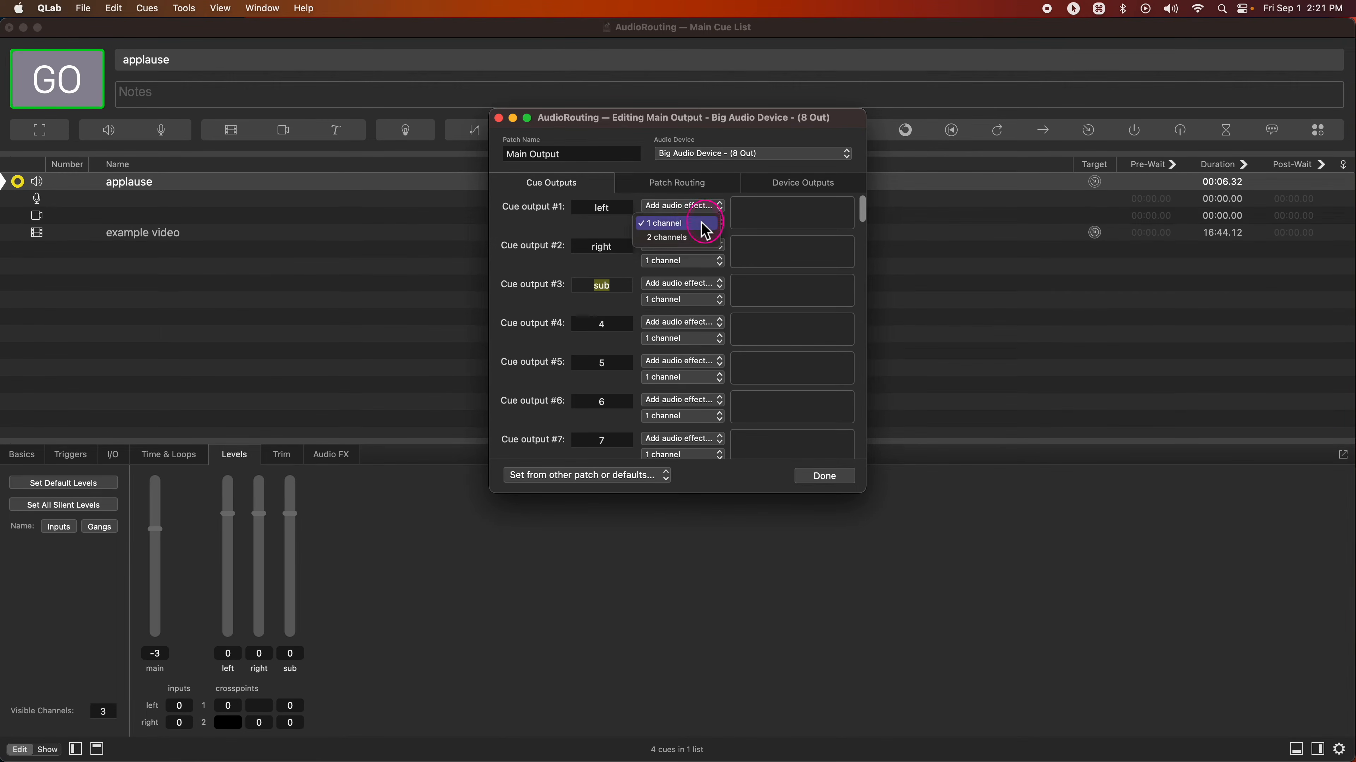
left_click(690, 195)
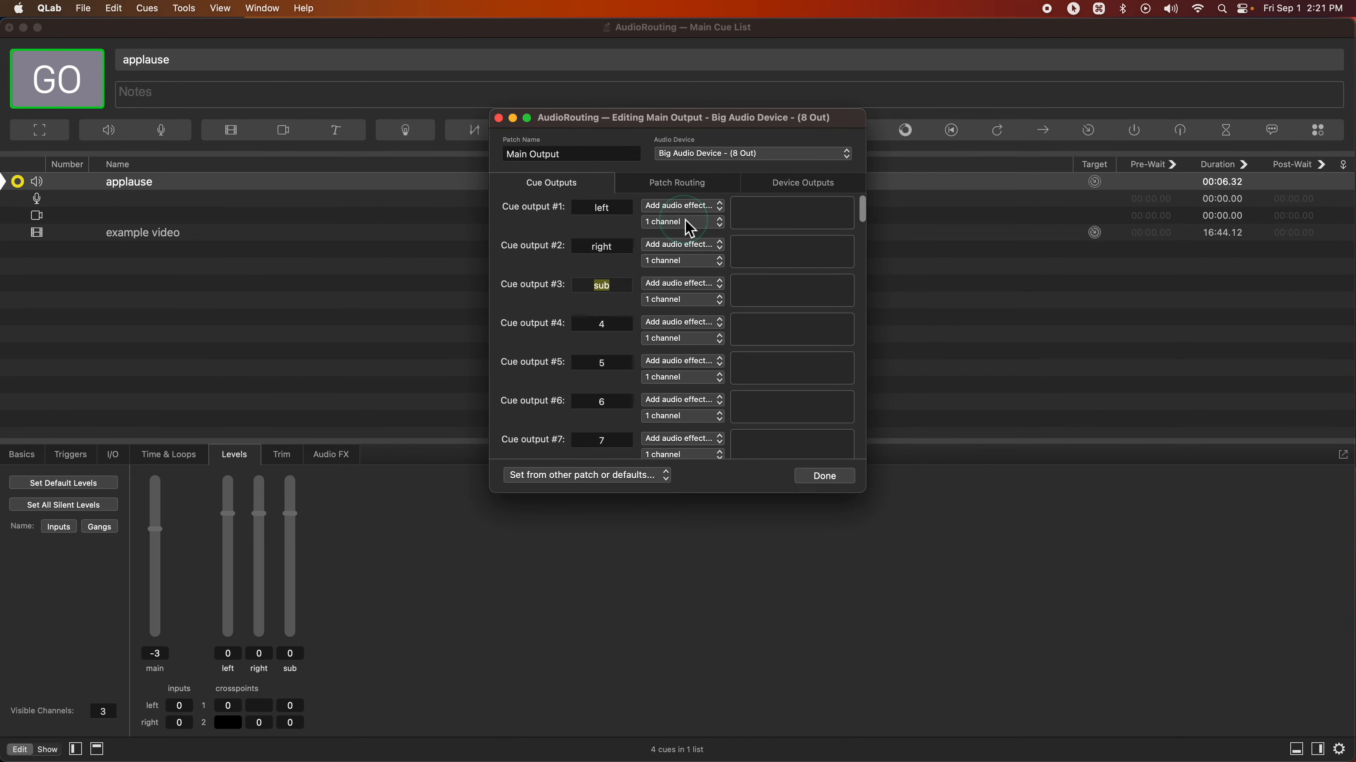
left_click(690, 224)
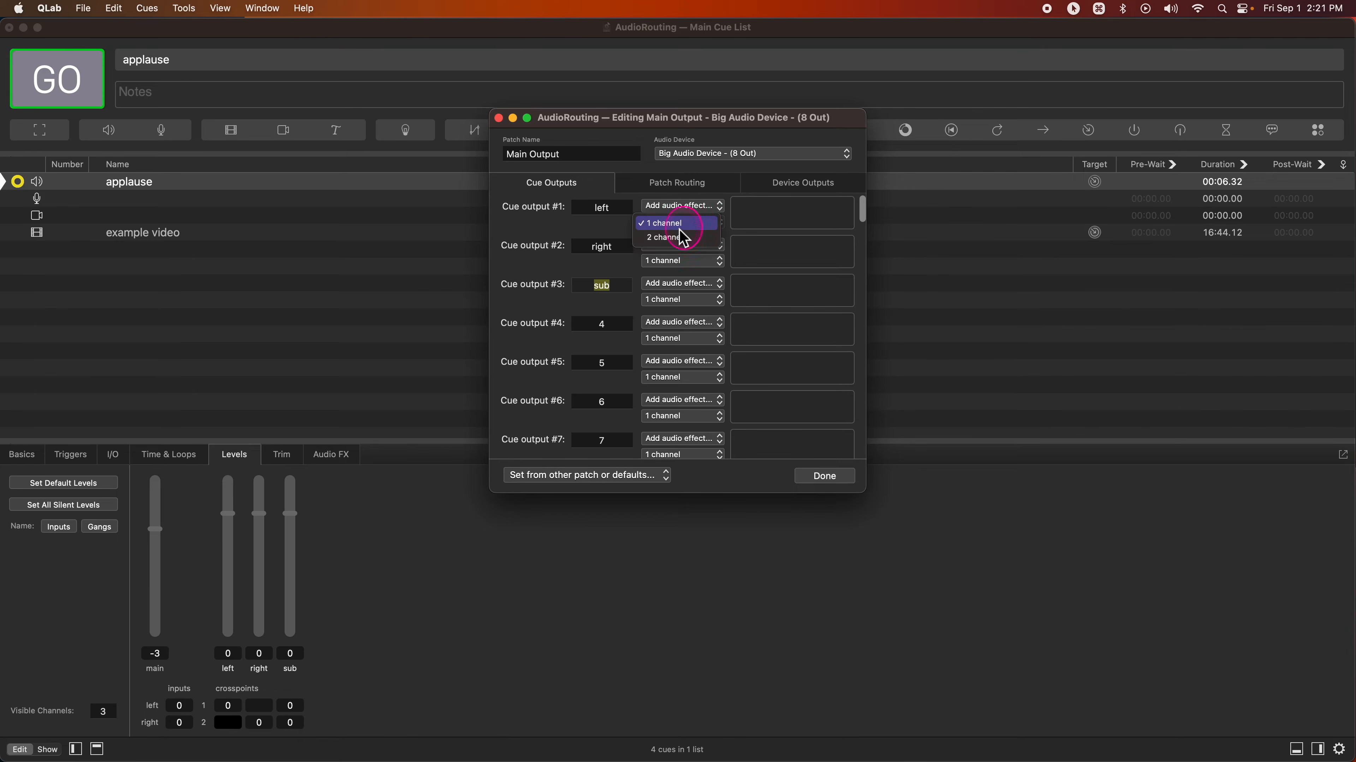
left_click(834, 203)
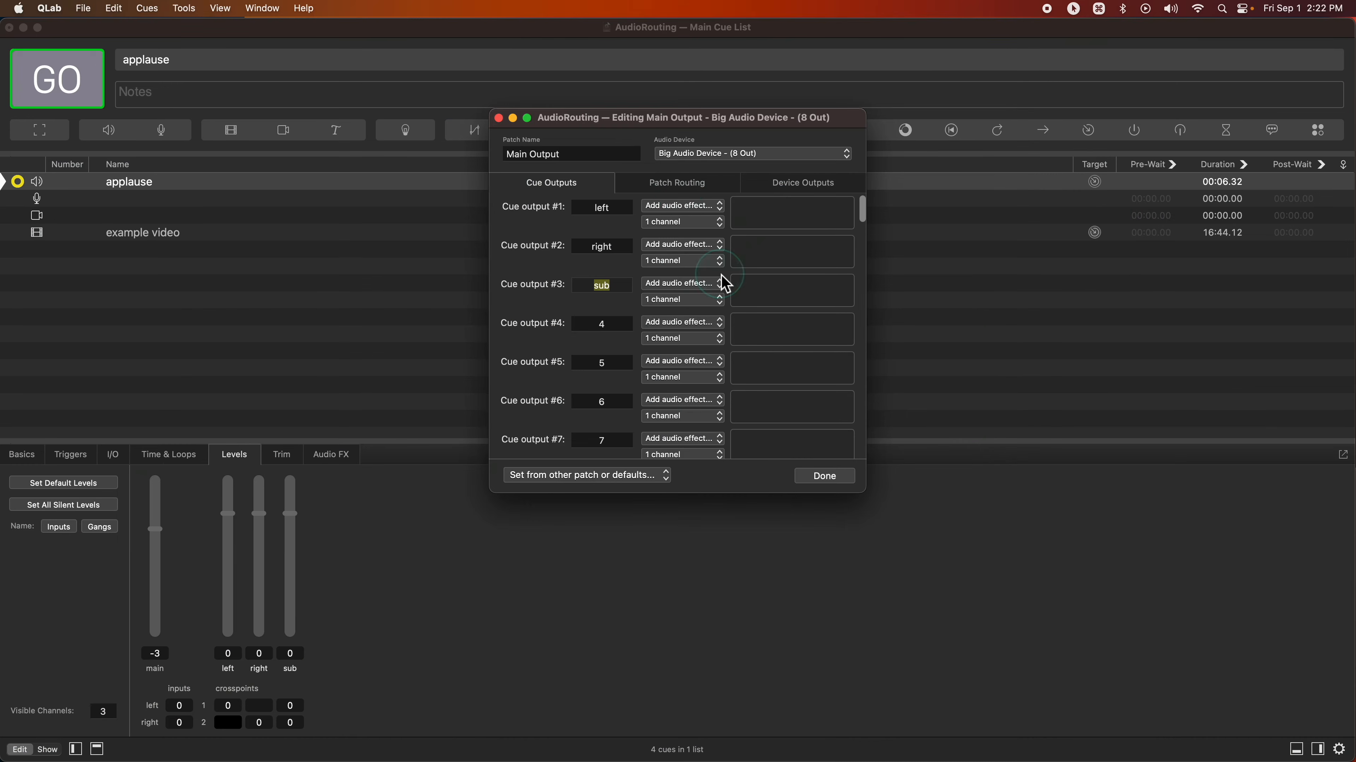
Examine the Main Output patch routing matrix, from cue output inputs through crosspoints to the device outputs
left_click(713, 196)
left_click(600, 373)
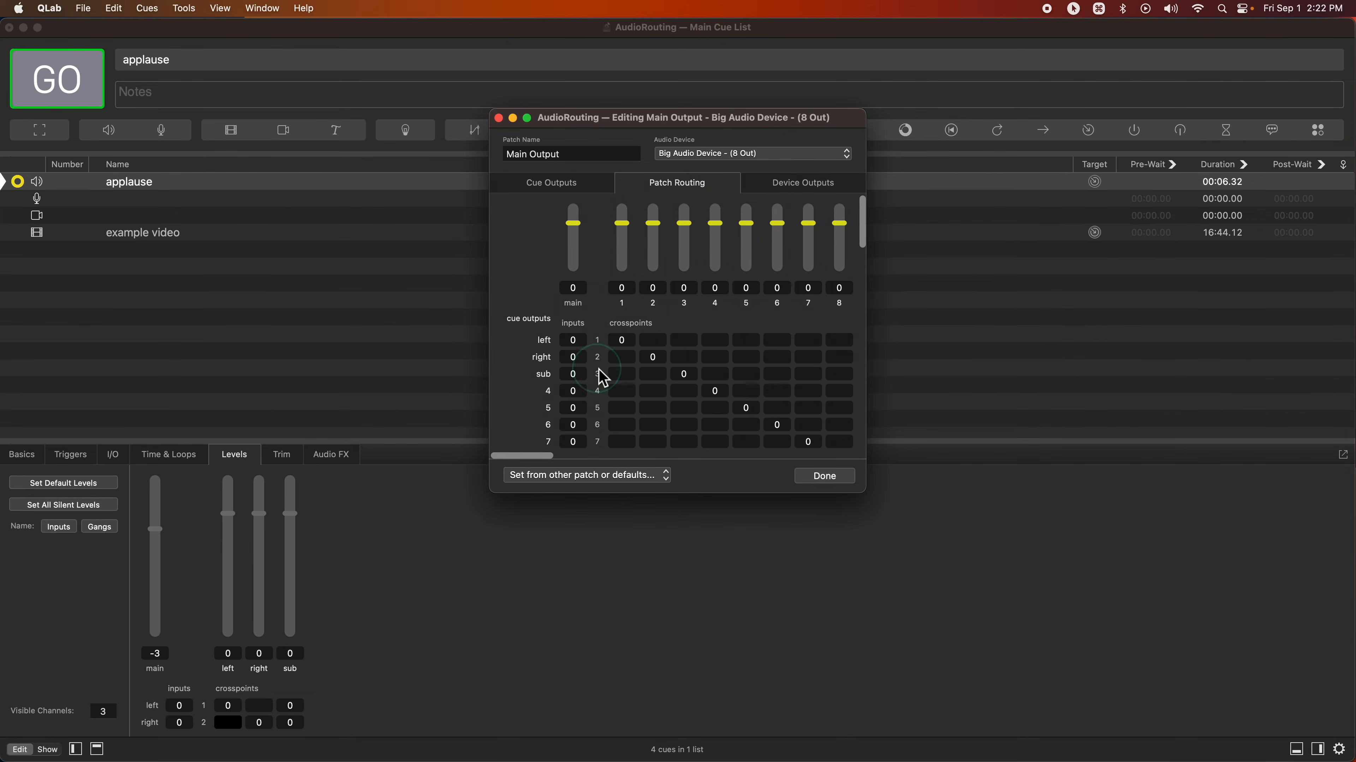
left_click(655, 342)
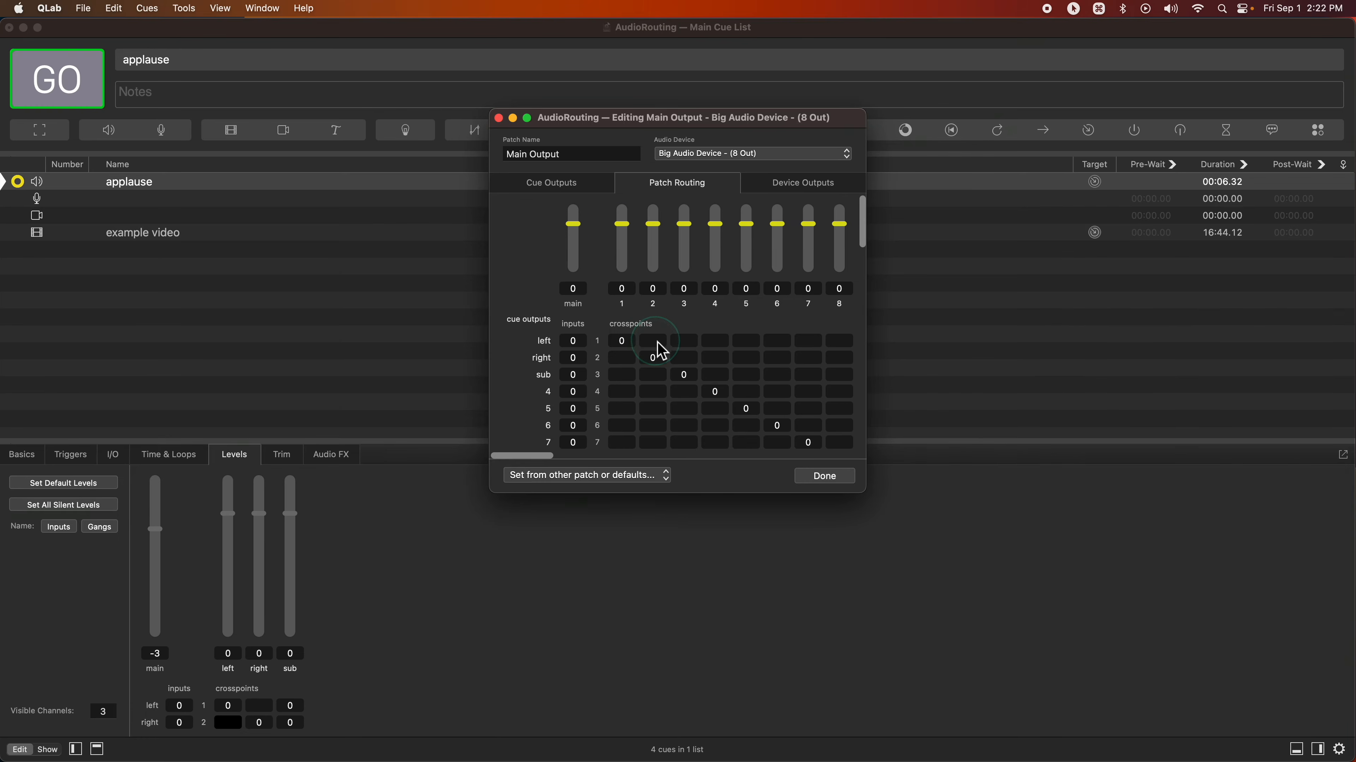
left_click(662, 373)
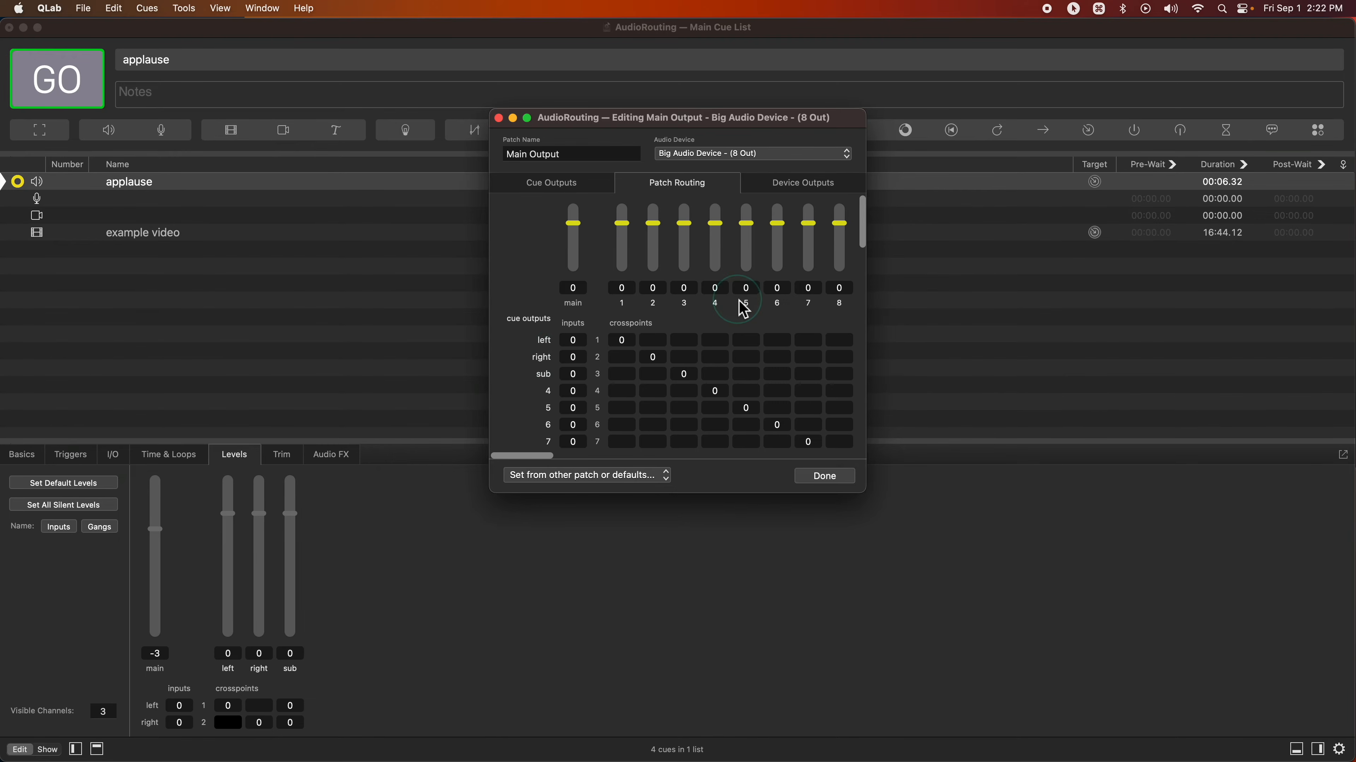
scroll(741, 302, "right", 1)
scroll(739, 300, "left", 1)
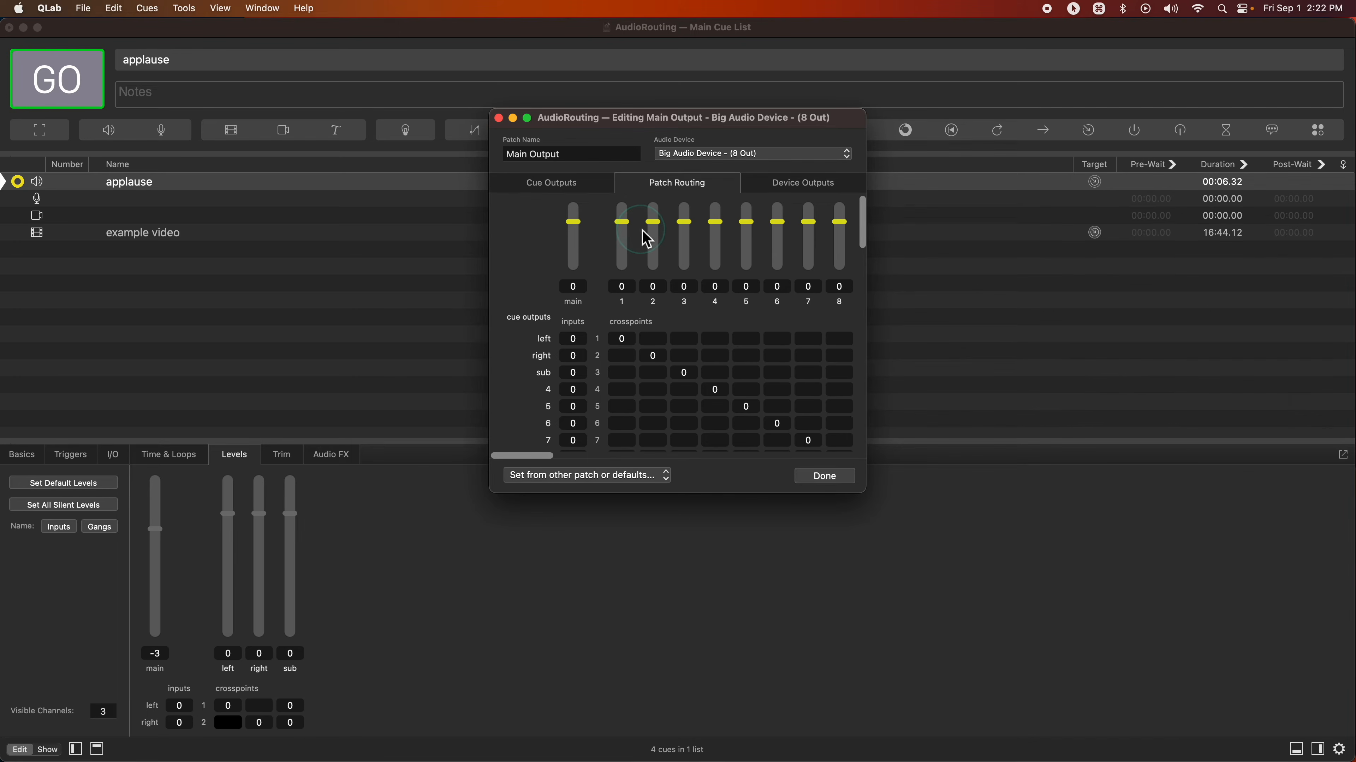
Switch the Main Output patch's audio device to iMac Speakers and move the AULowpass effect window off the patch routing matrix
left_click(697, 156)
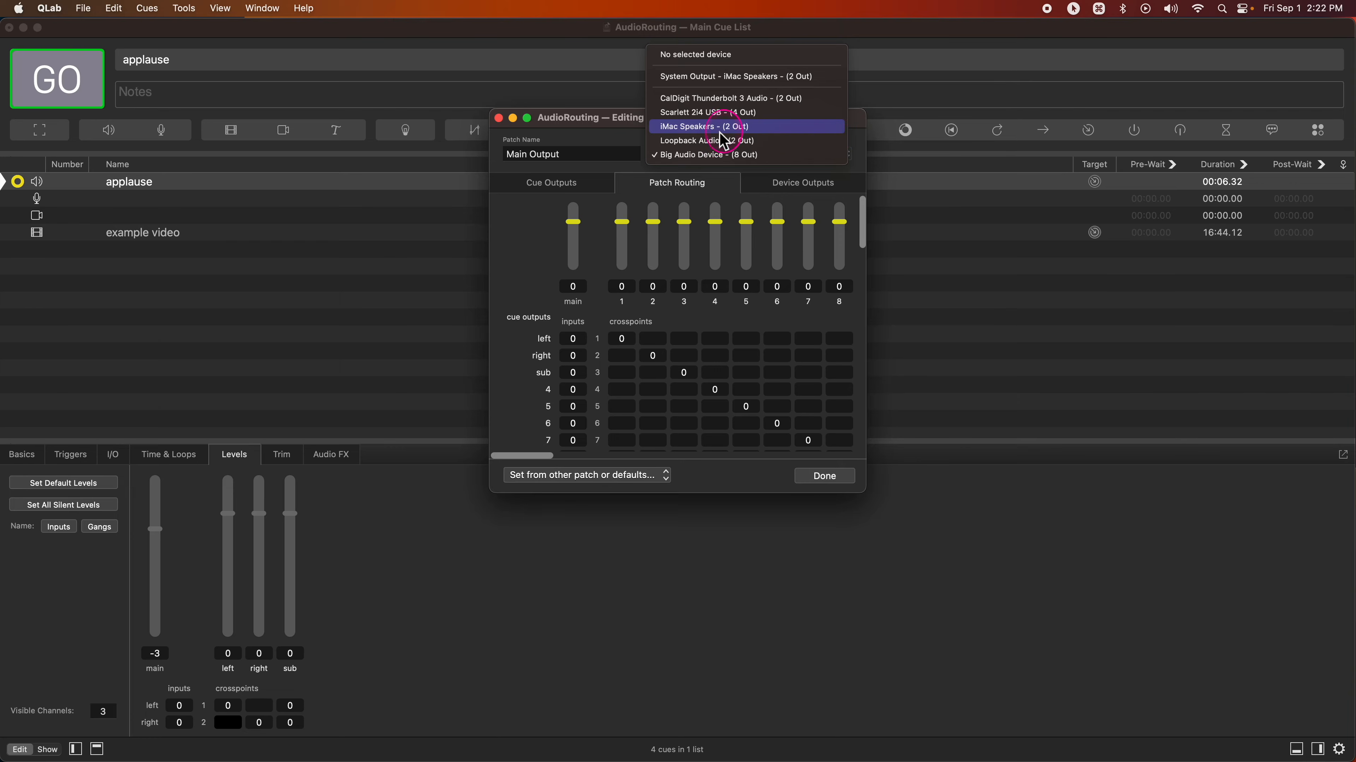
left_click(740, 126)
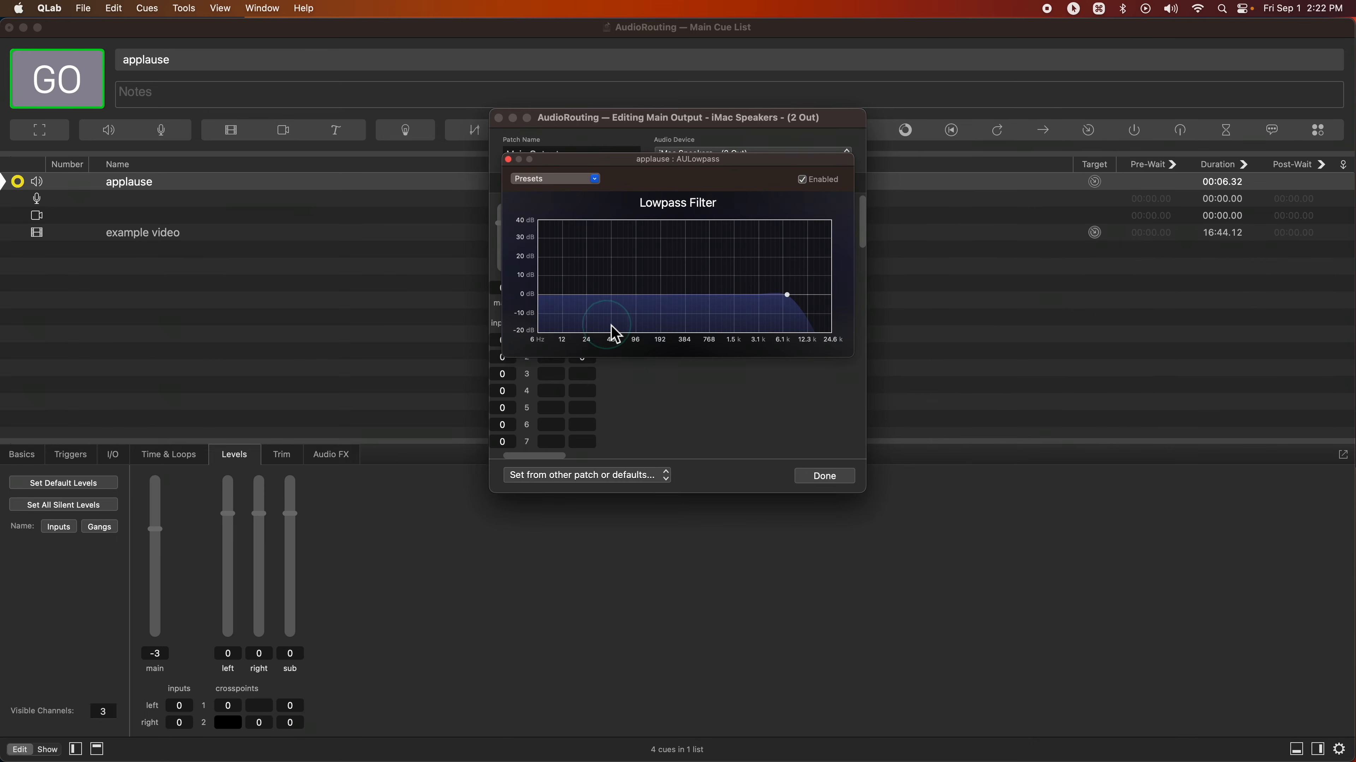
left_click_drag(645, 160, 953, 402)
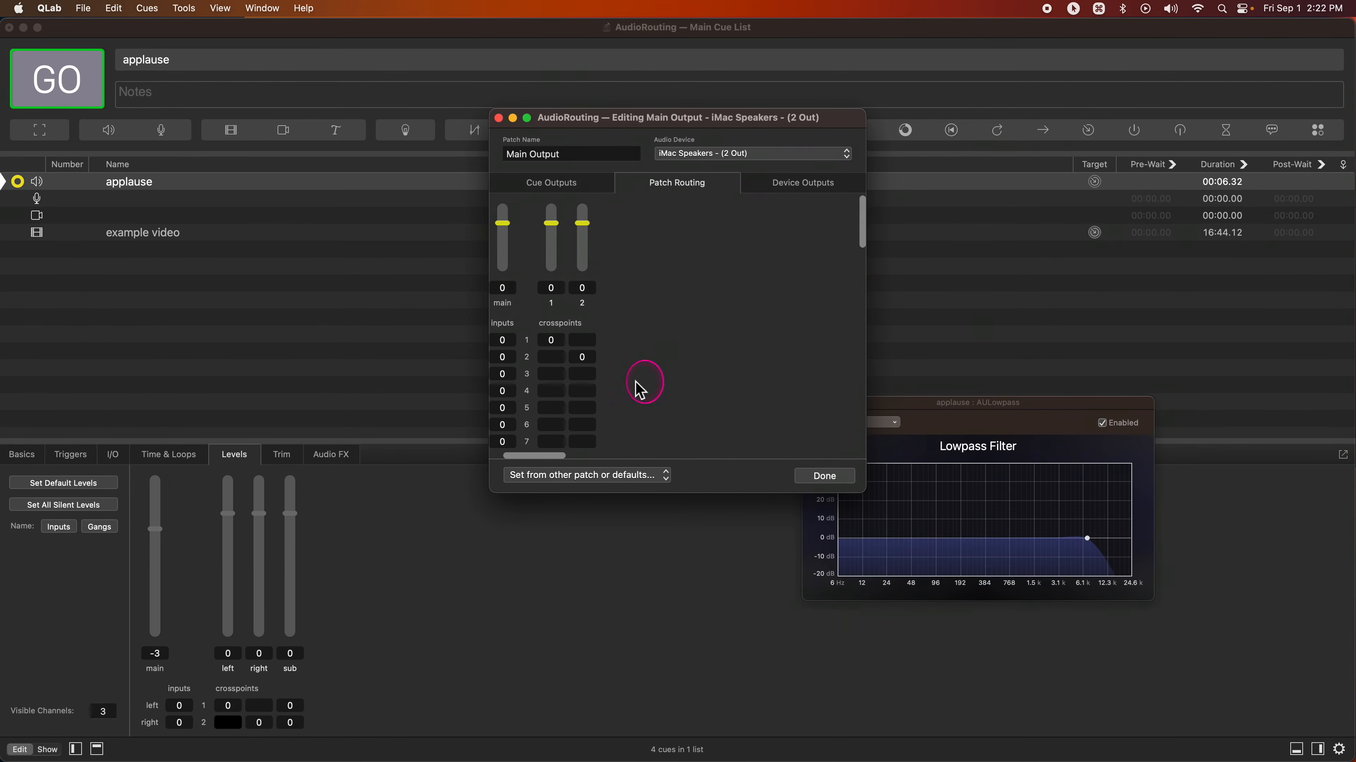
left_click(584, 357)
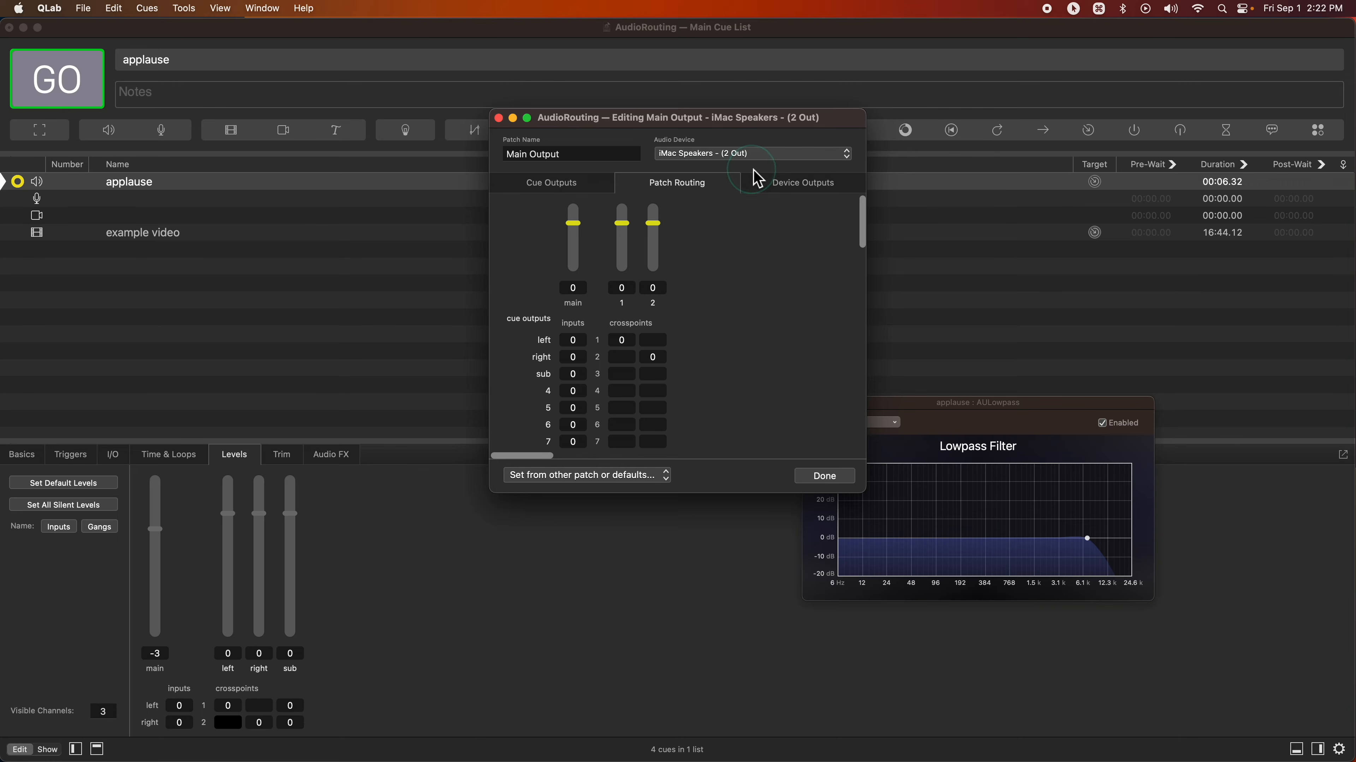
Set the Main Output patch's audio device back to Big Audio Device and close the AULowpass effect window
left_click(768, 155)
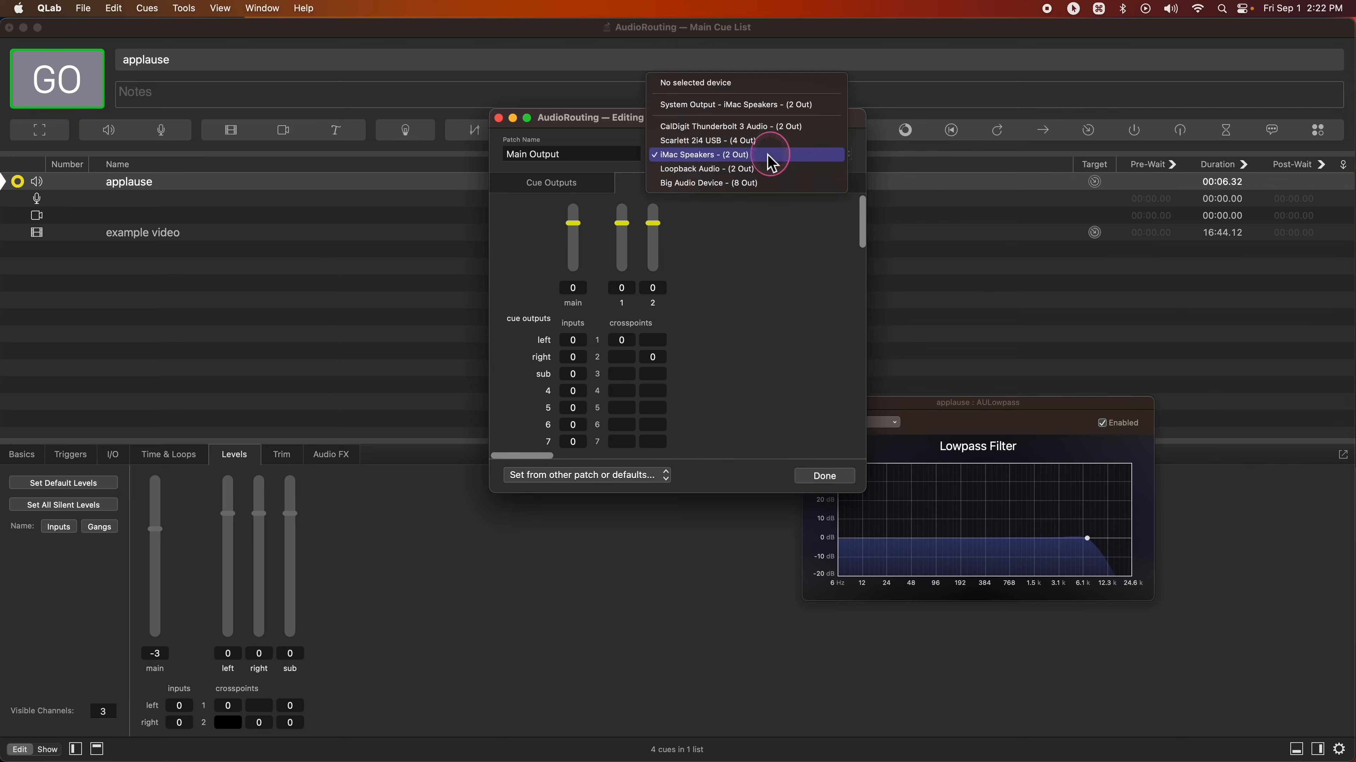
left_click(757, 185)
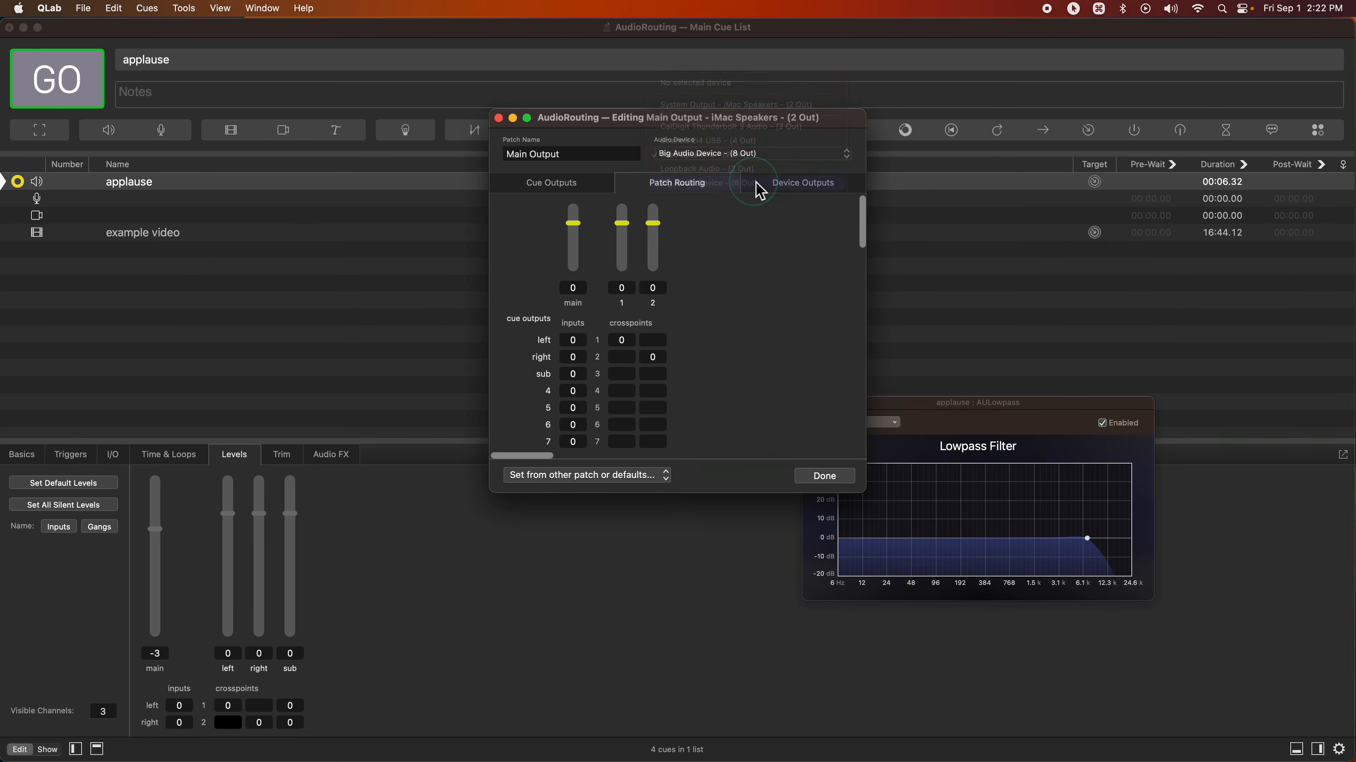
scroll(645, 372, "right", 3)
scroll(577, 347, "left", 3)
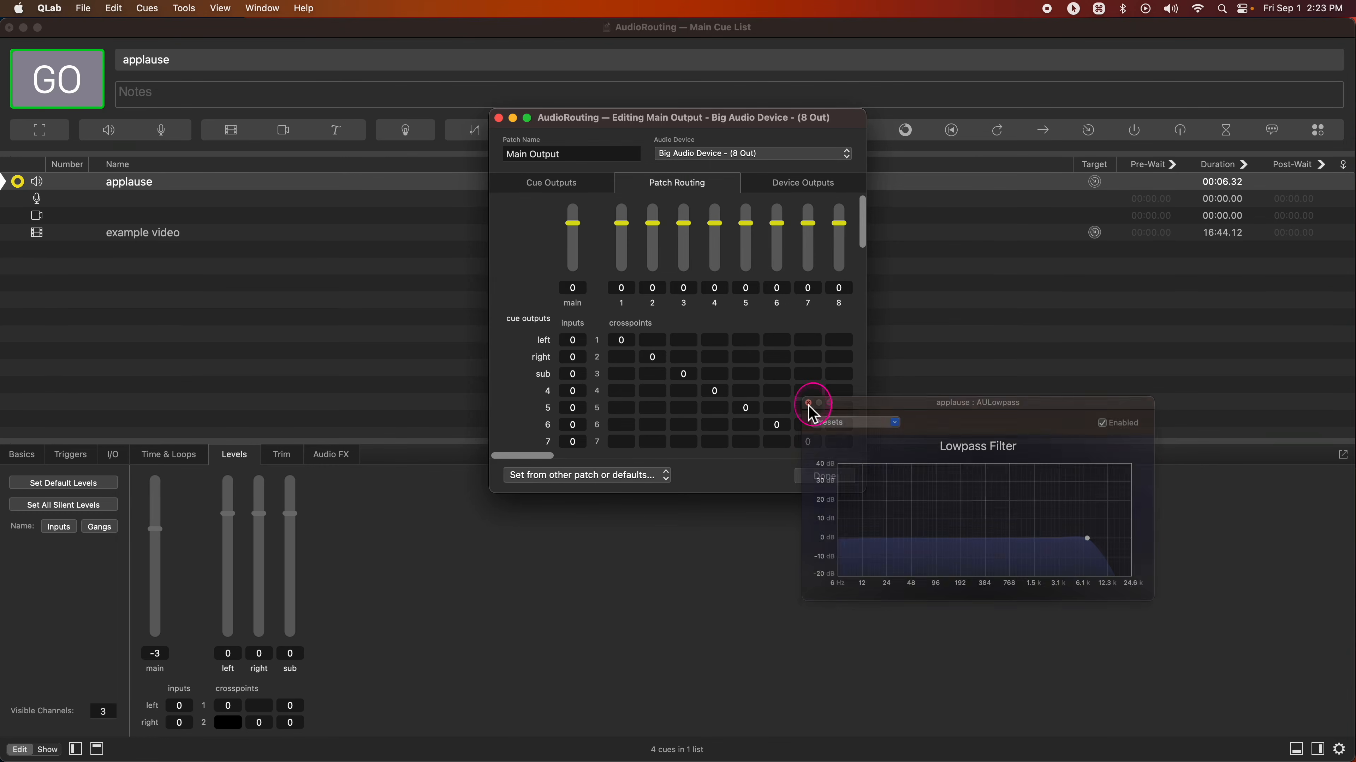
left_click(809, 404)
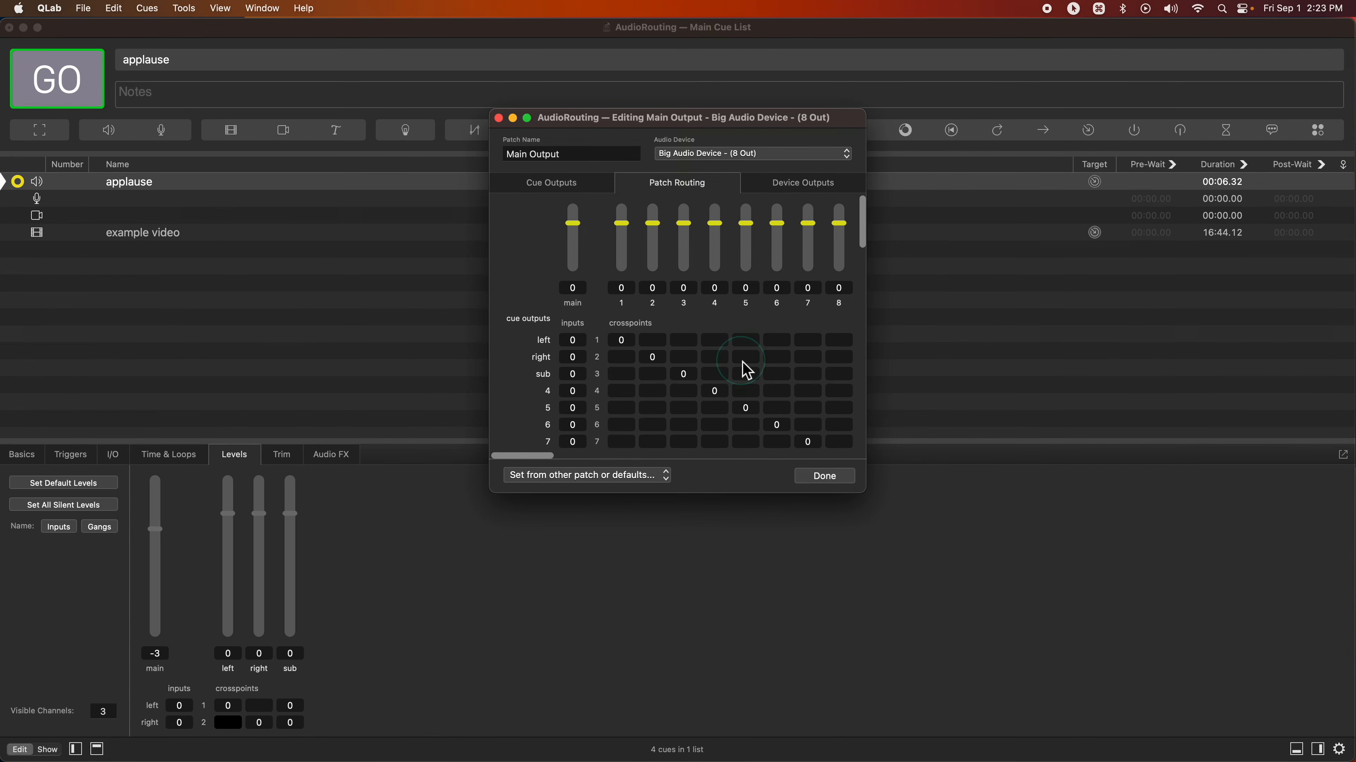
Examine the patch routing crosspoints across all cue outputs, as well as the Main Output patch's device outputs
scroll(710, 363, "down", 15)
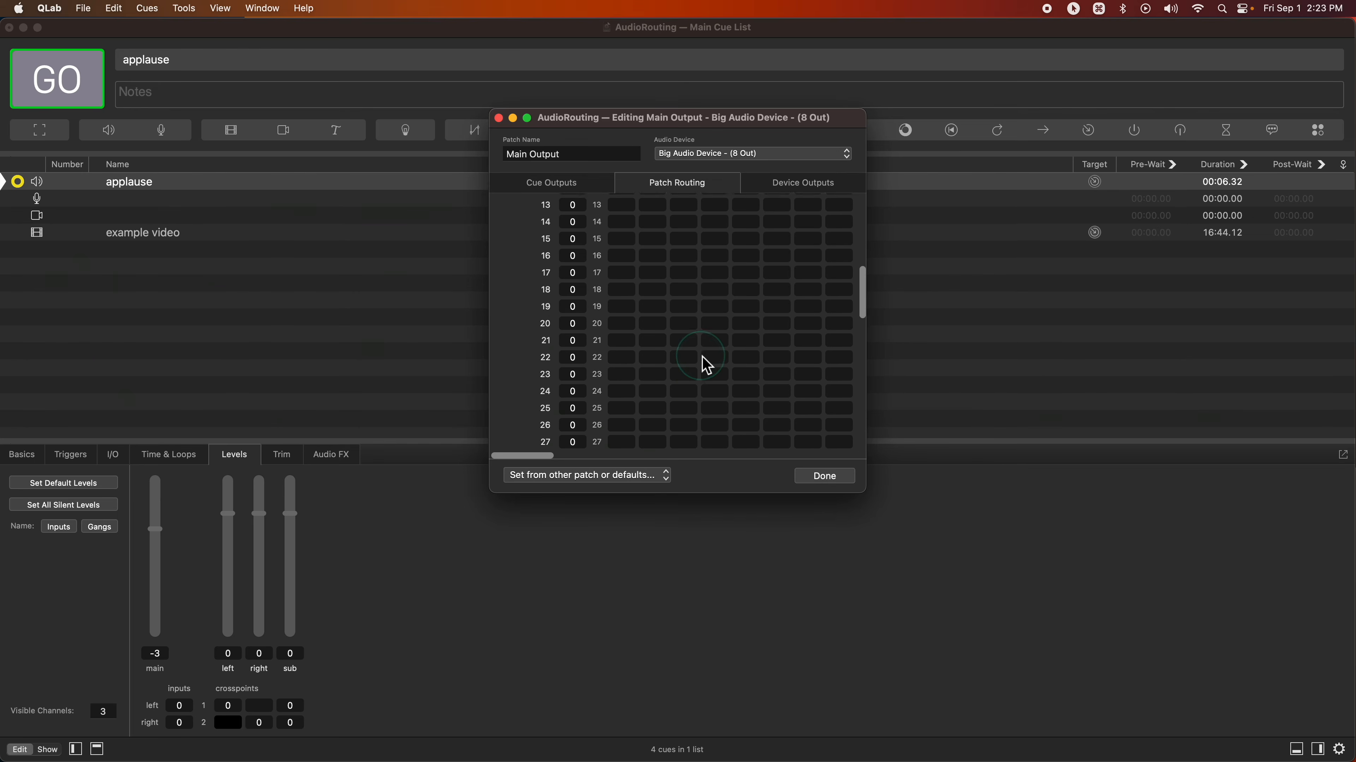
scroll(706, 357, "down", 3)
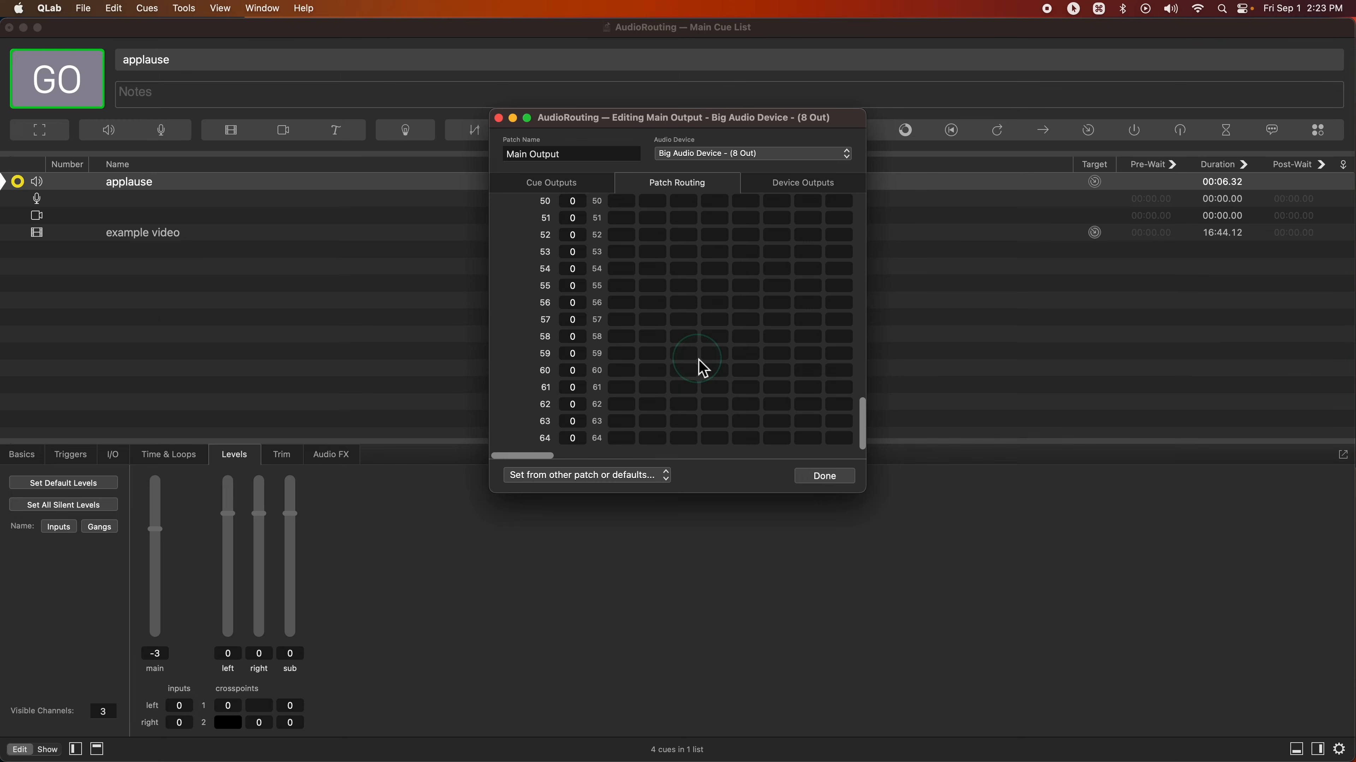
scroll(698, 359, "up", 20)
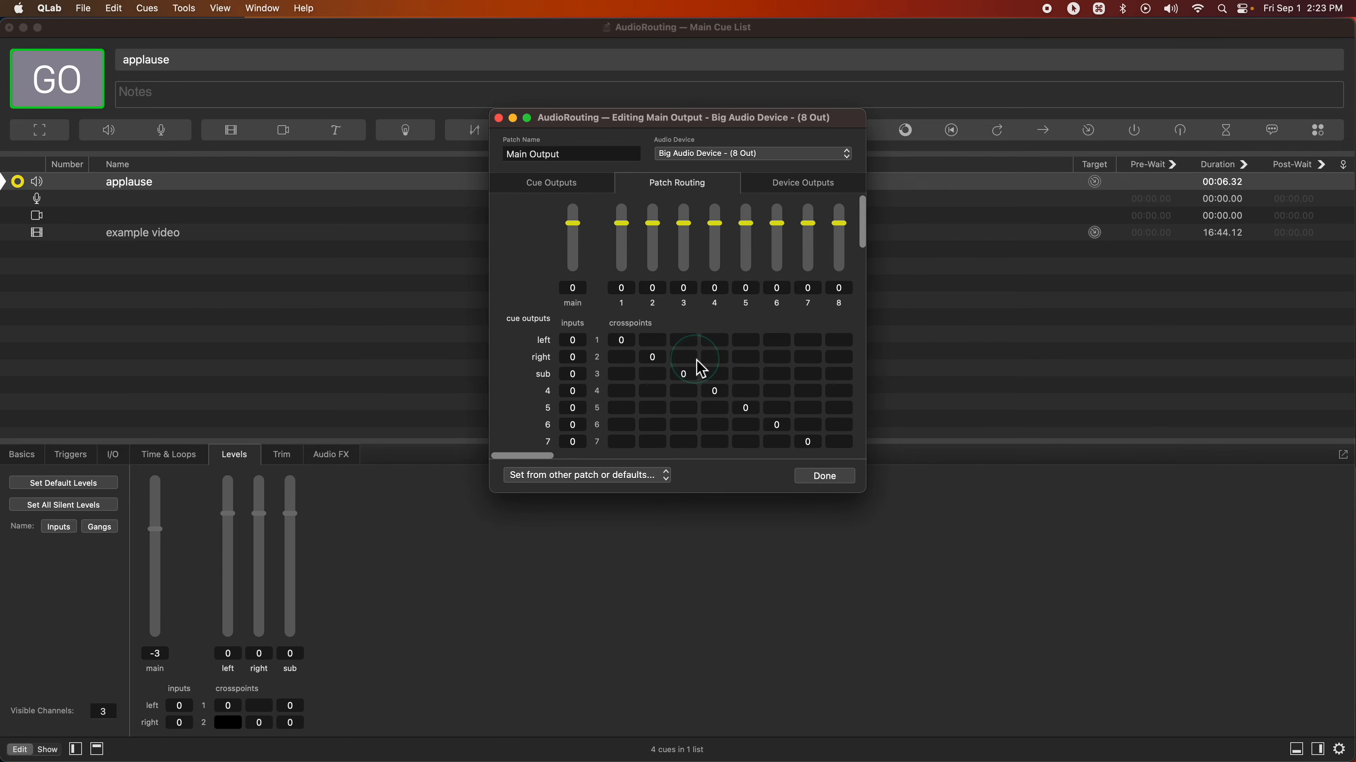
scroll(697, 361, "right", 1)
scroll(697, 360, "left", 1)
scroll(614, 393, "down", 5)
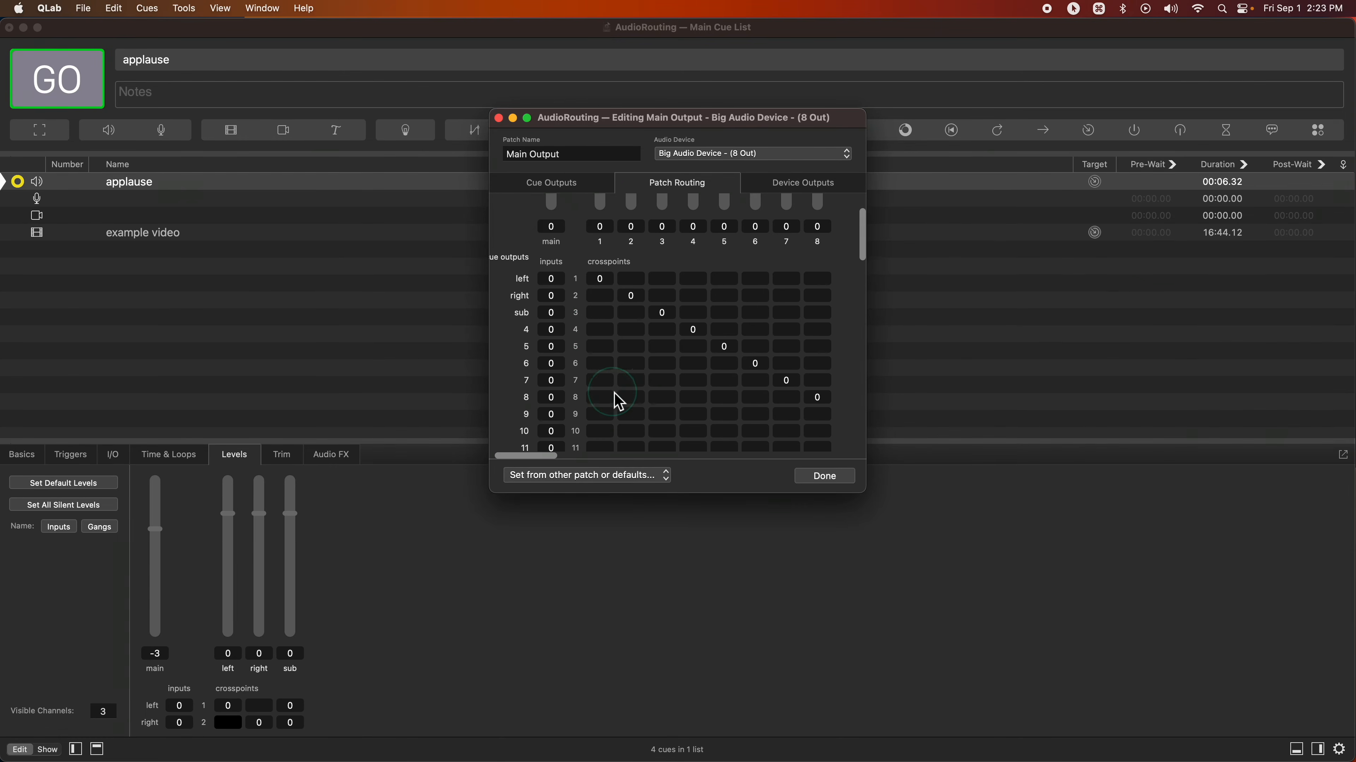
scroll(651, 413, "up", 5)
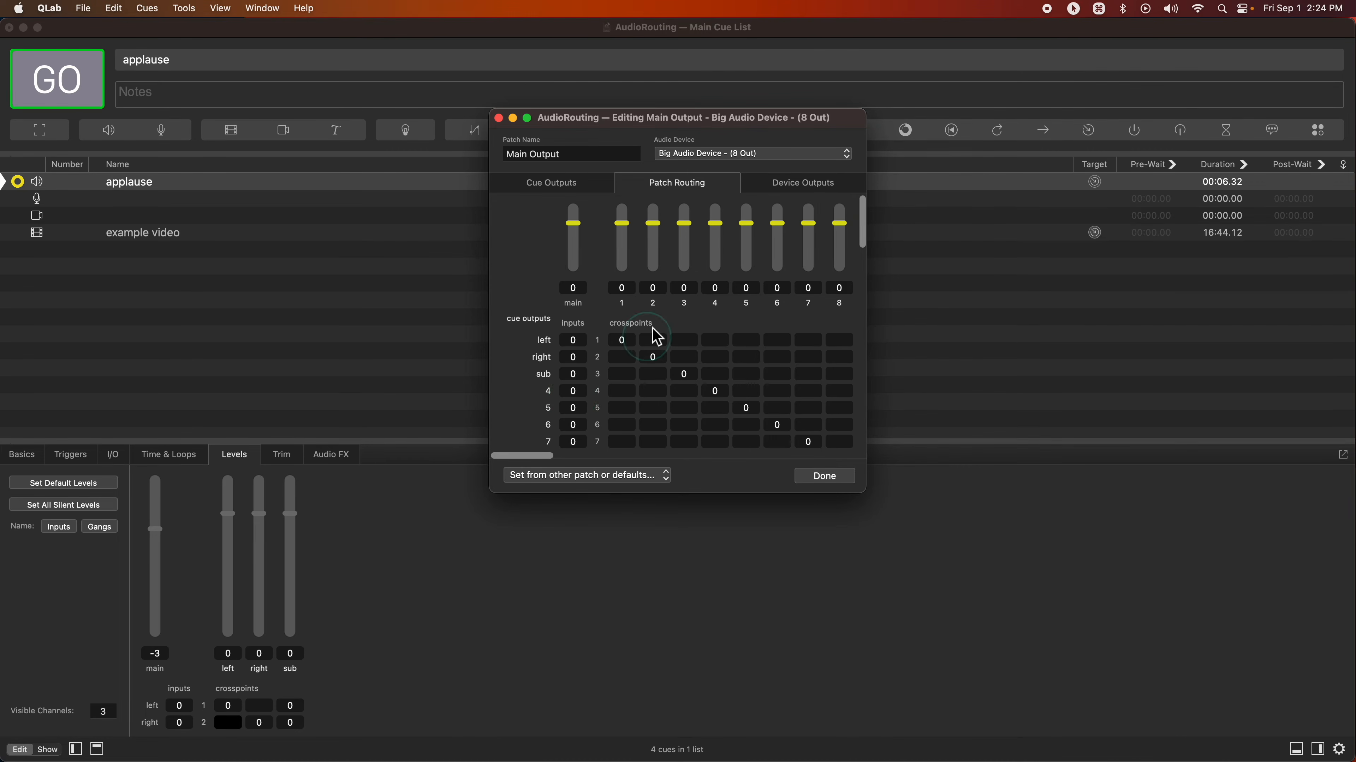
left_click(815, 193)
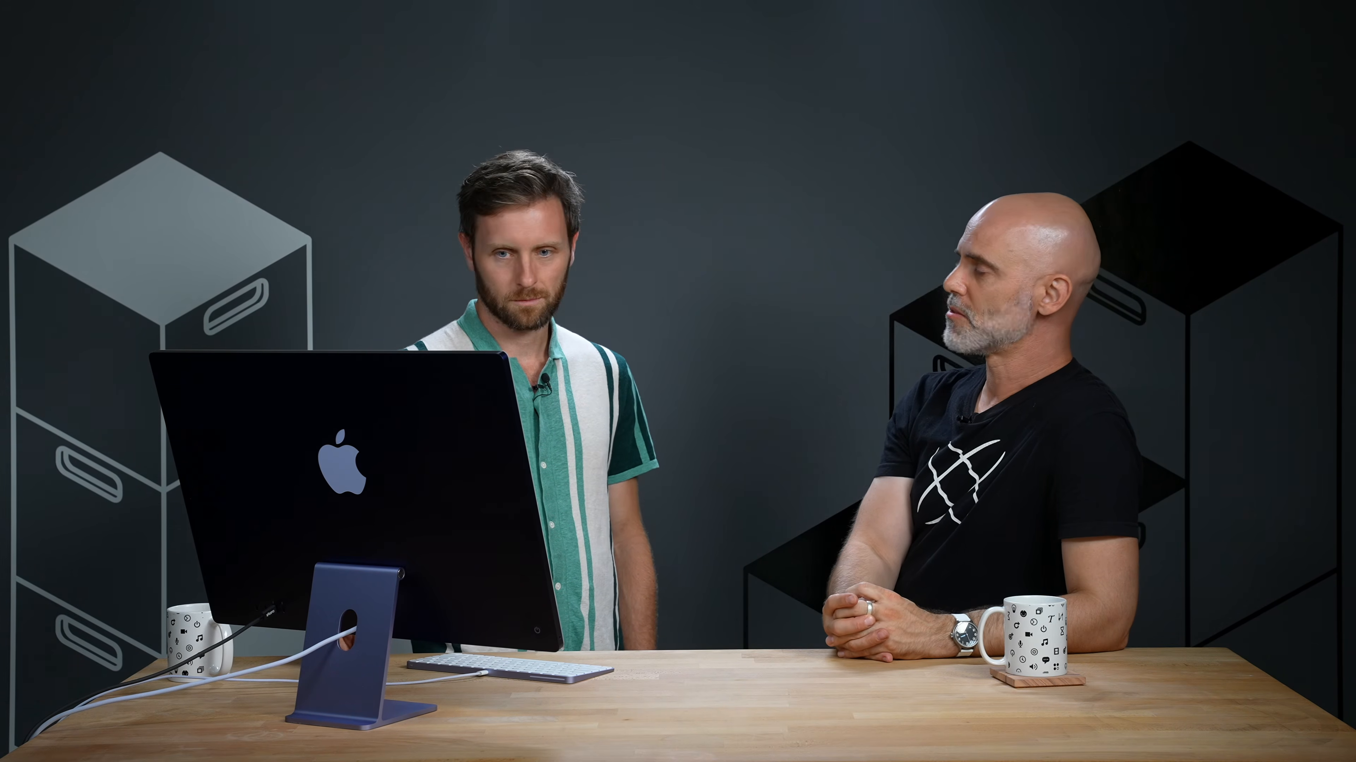
Return to the cue list and view the input and output settings of the example video cue
left_click(239, 455)
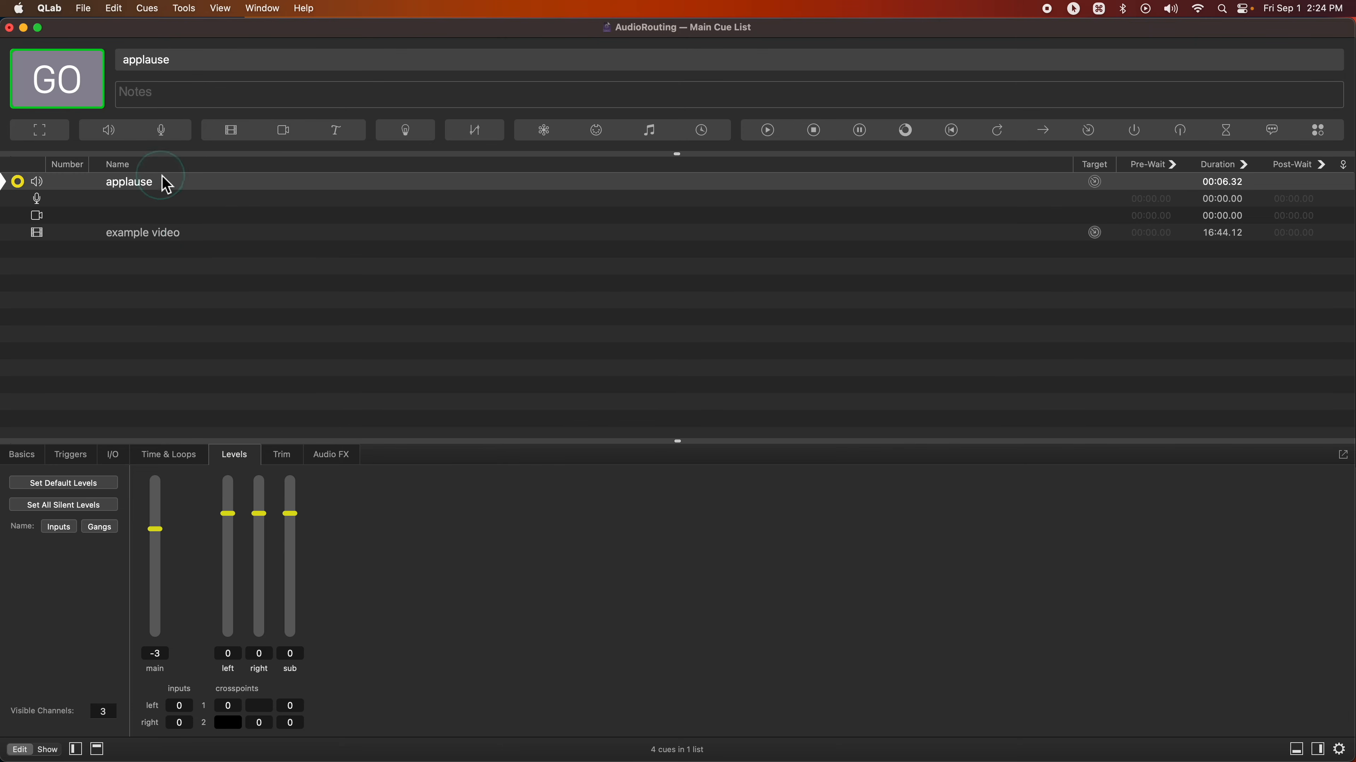
left_click(42, 203)
left_click(134, 237)
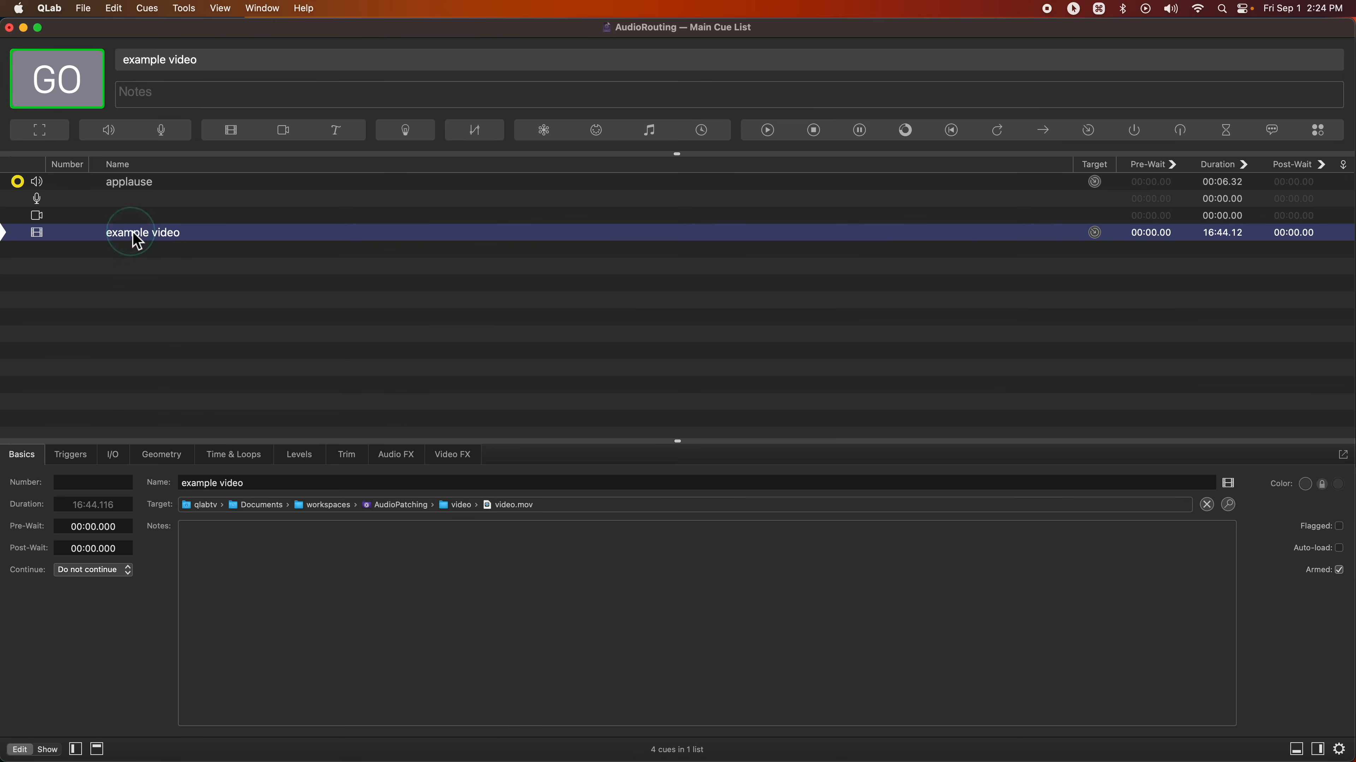
left_click(113, 457)
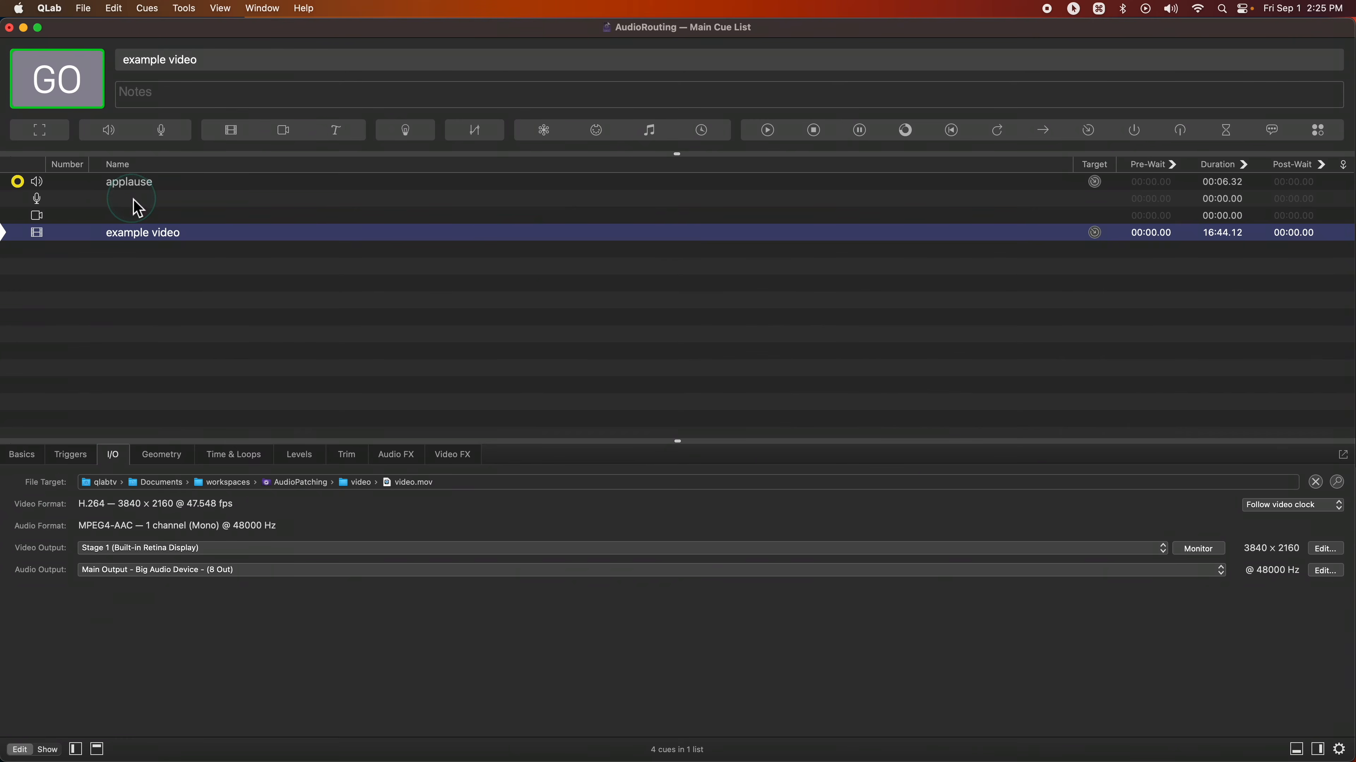
Examine the mic cue's audio input patch, output patch, and levels with its input and crosspoints
left_click(134, 202)
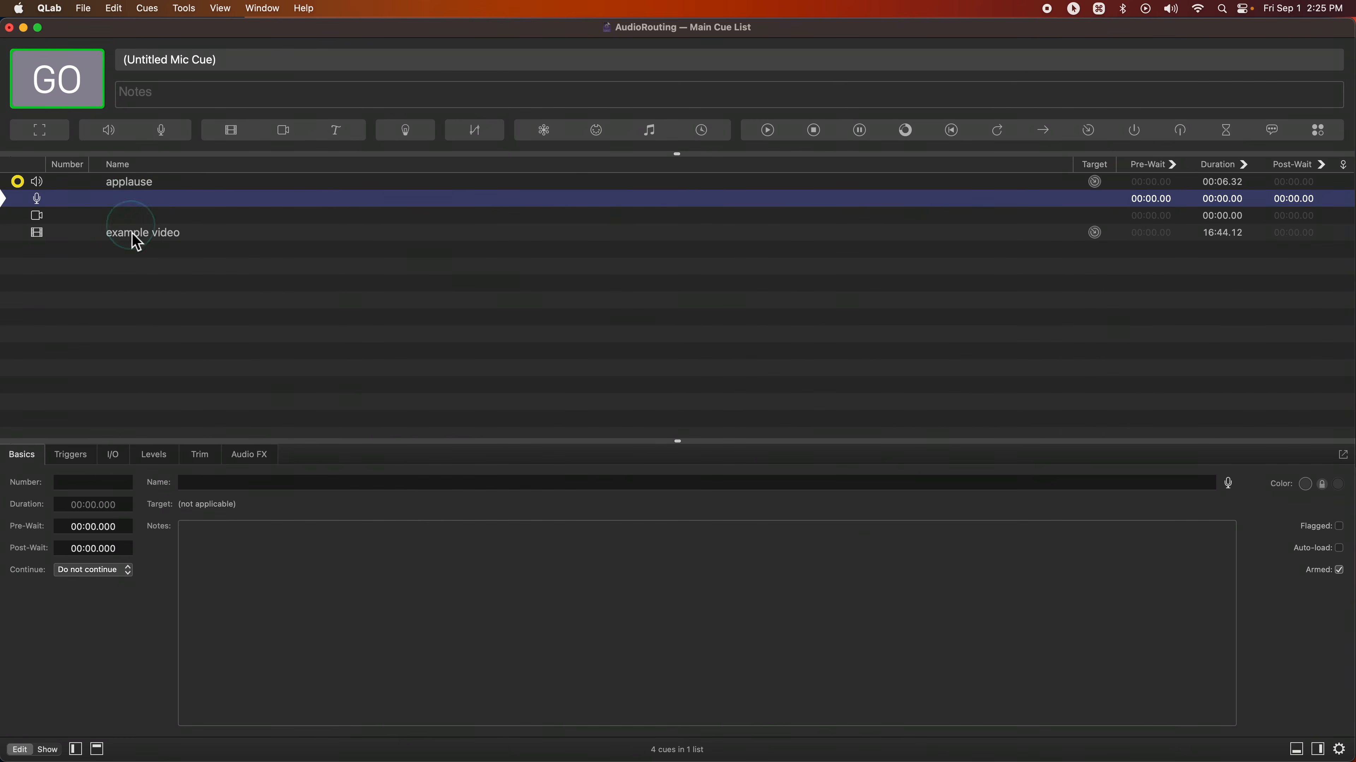
left_click(115, 460)
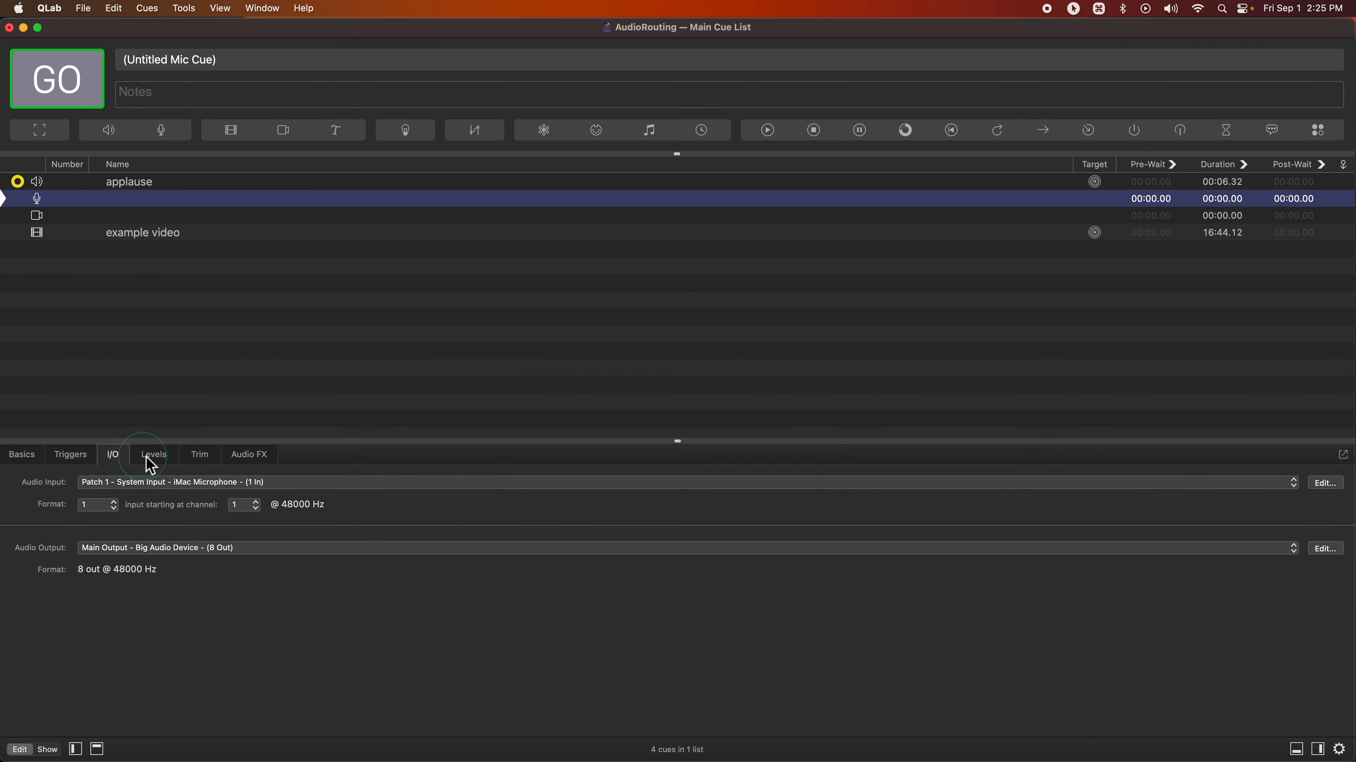
left_click(159, 459)
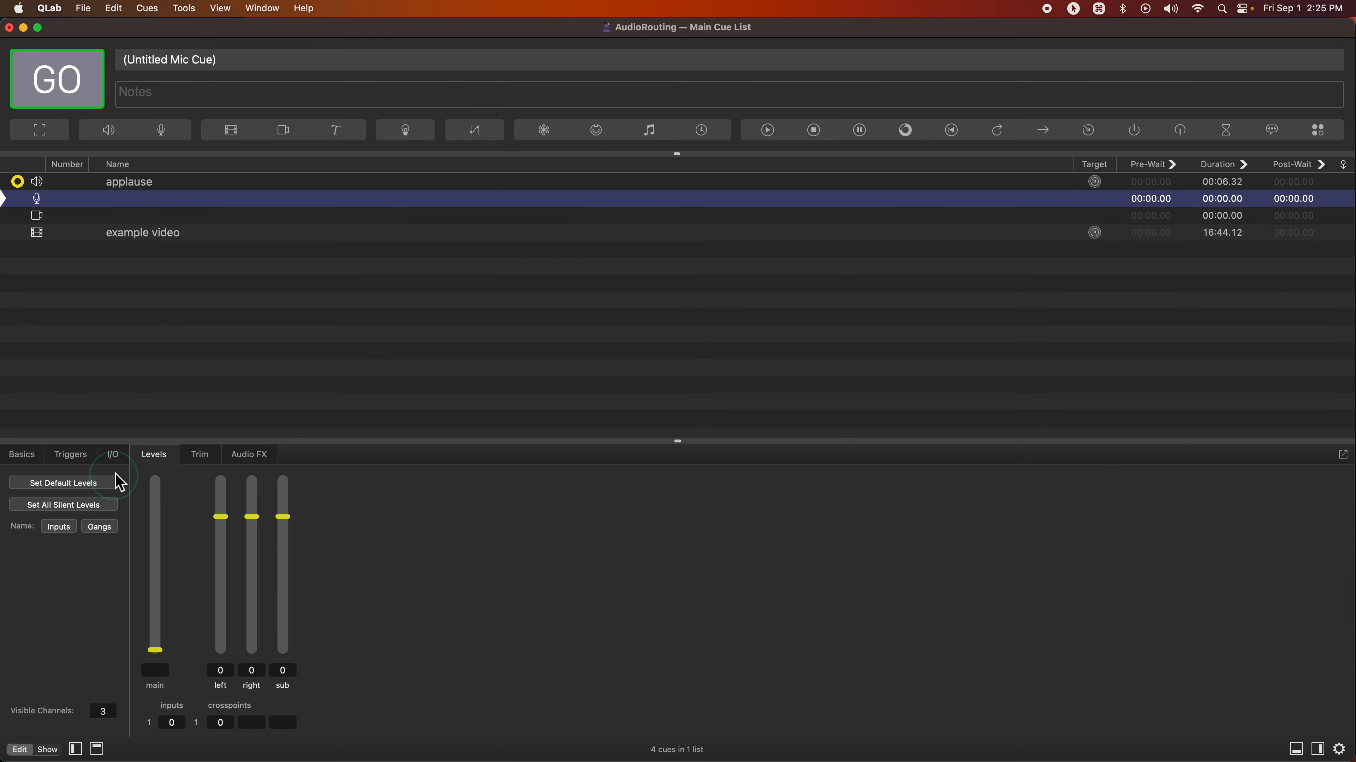
left_click(118, 460)
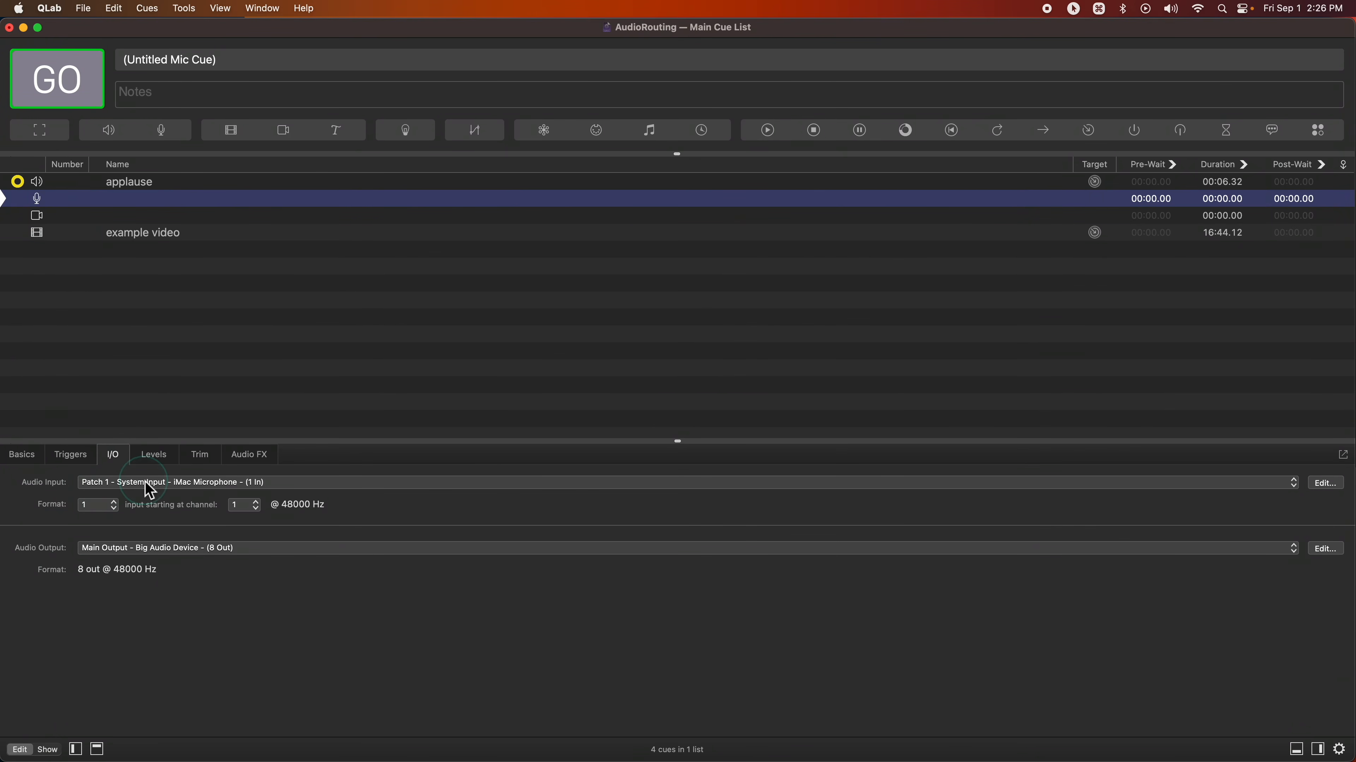
left_click(155, 460)
left_click(163, 726)
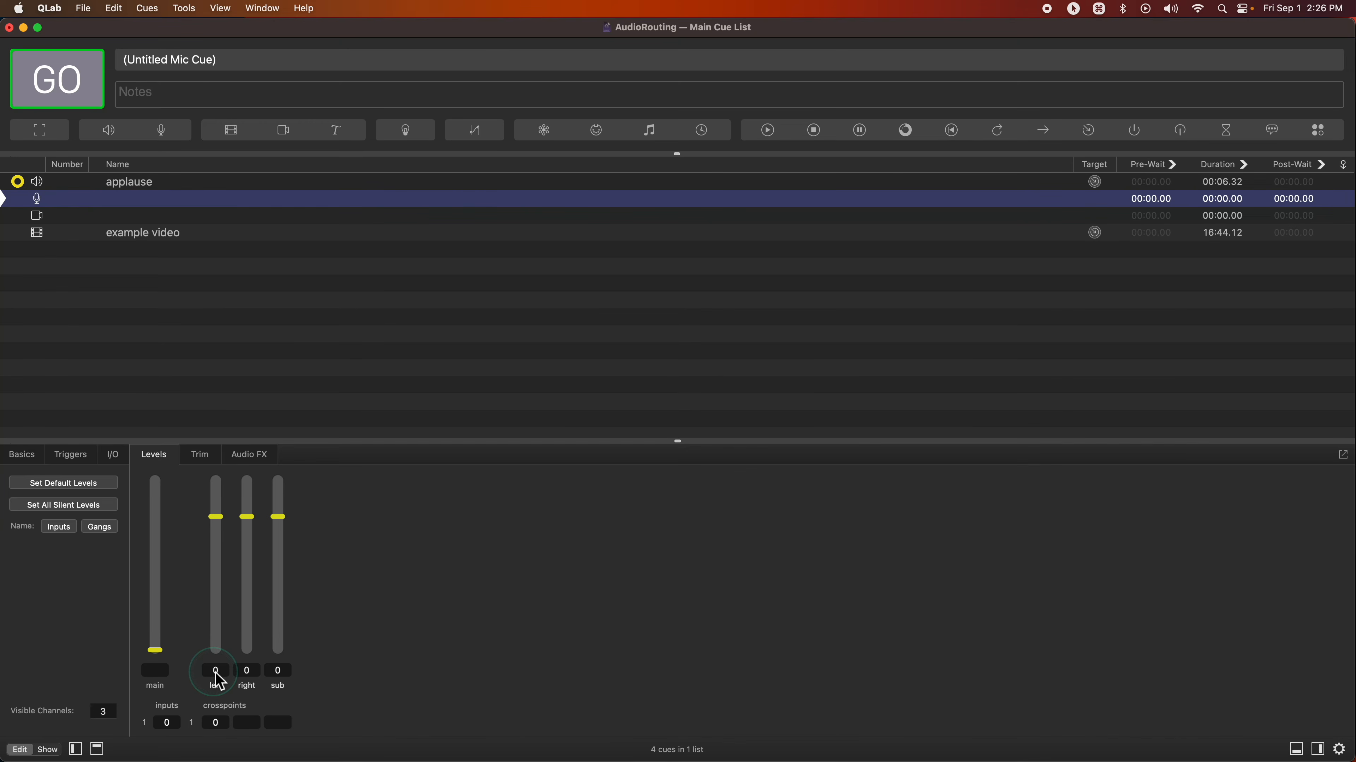
left_click(114, 458)
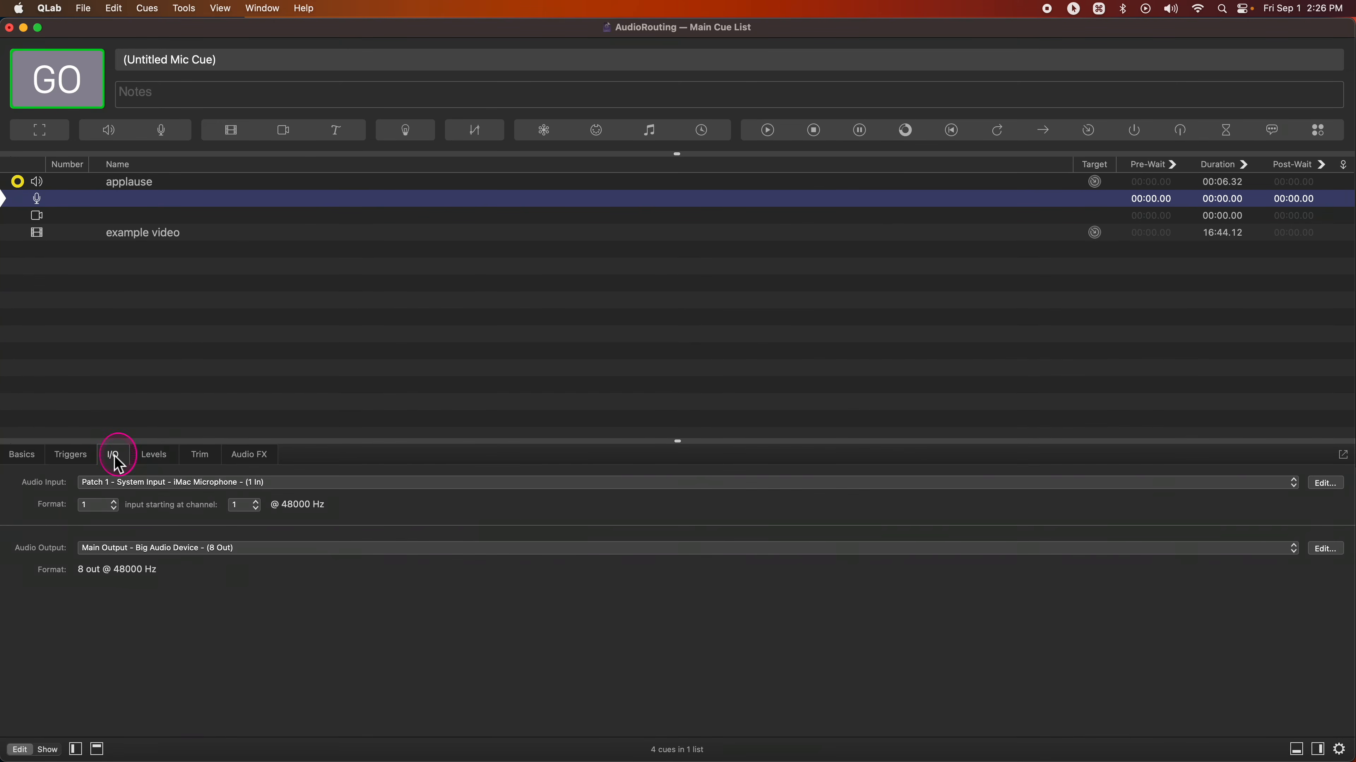
Review the mic cue's Main Output patch from cue outputs through routing to device outputs, and return to the cue's levels
left_click(1333, 554)
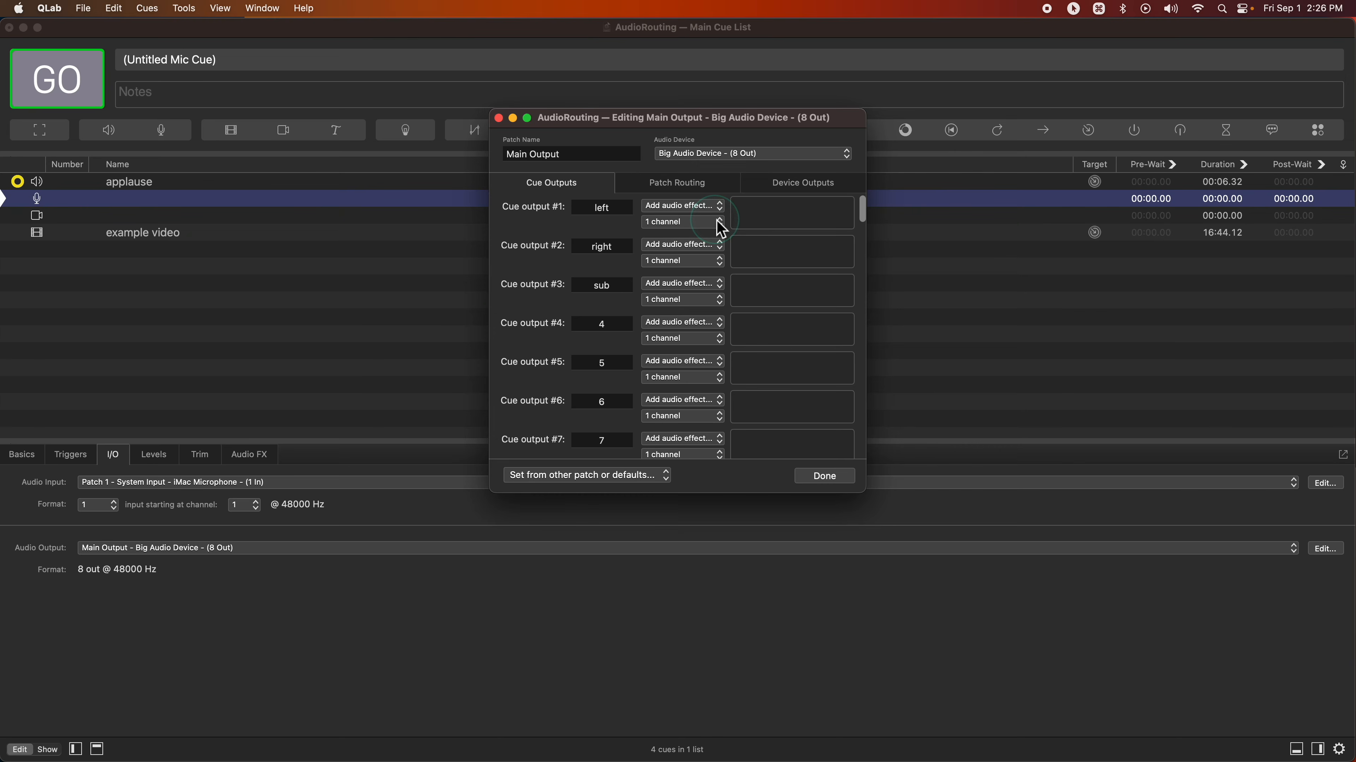
left_click(654, 188)
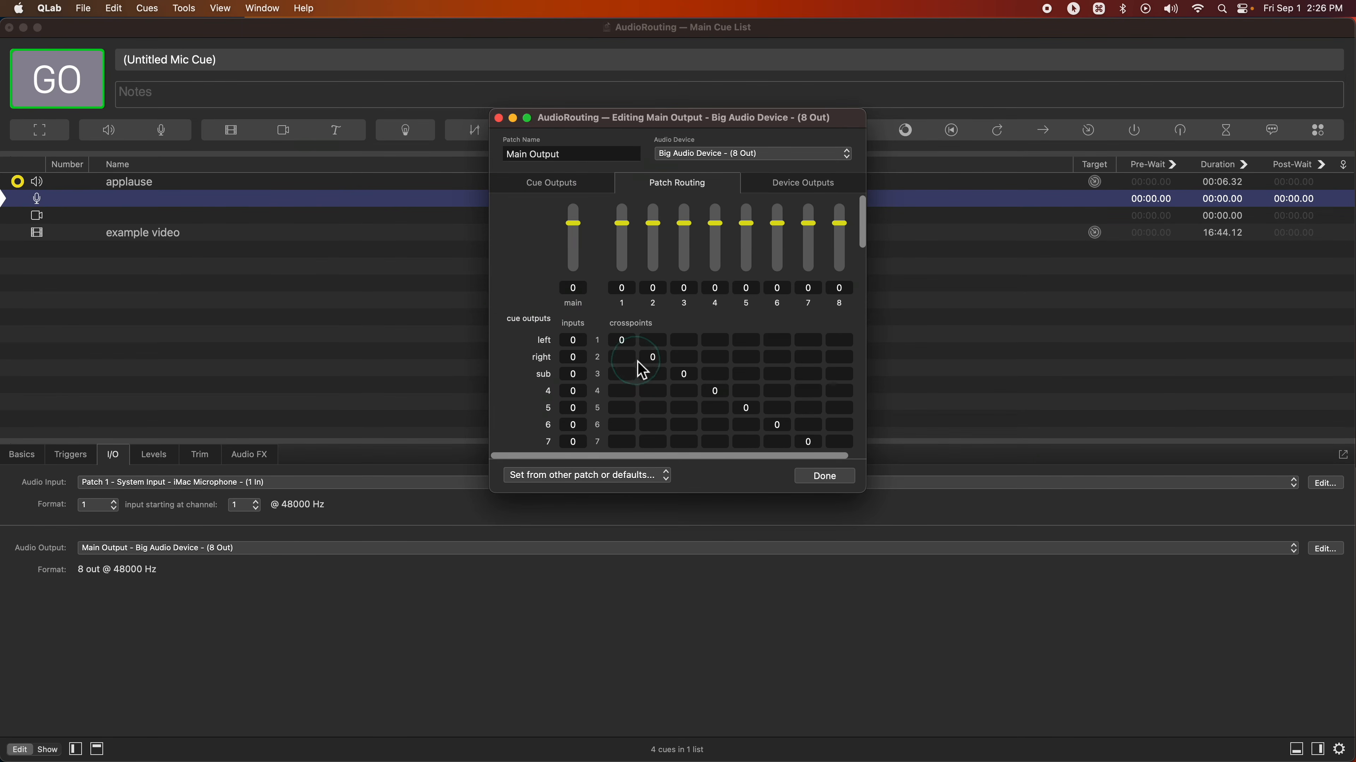
left_click(825, 177)
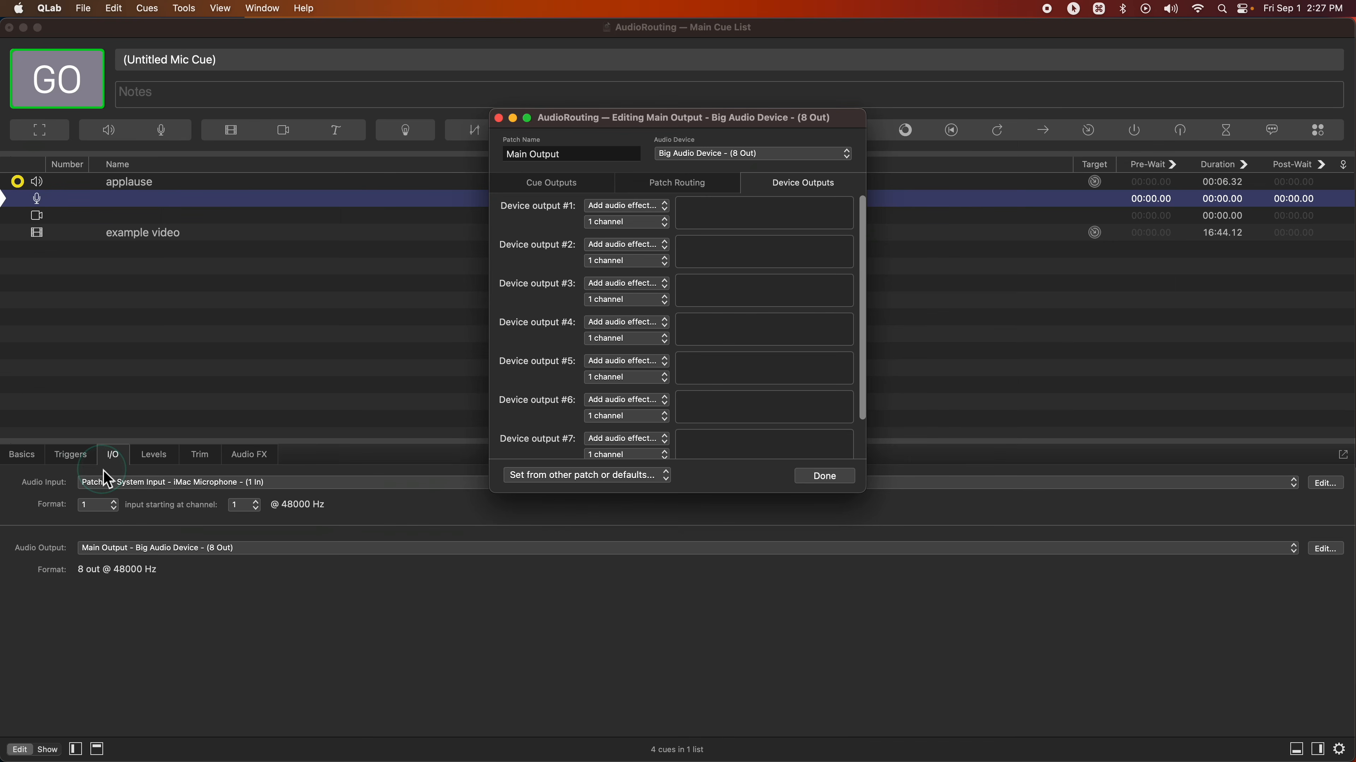
left_click(162, 209)
left_click(159, 455)
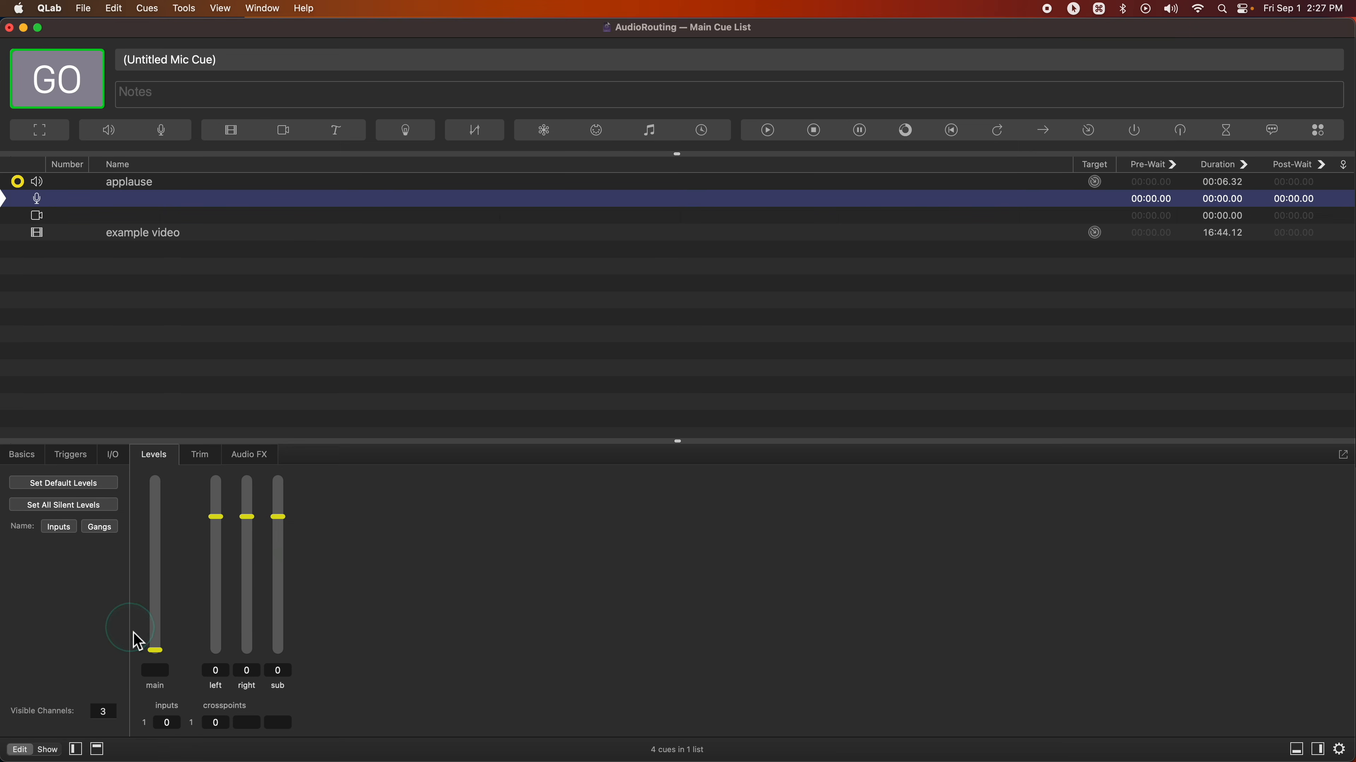